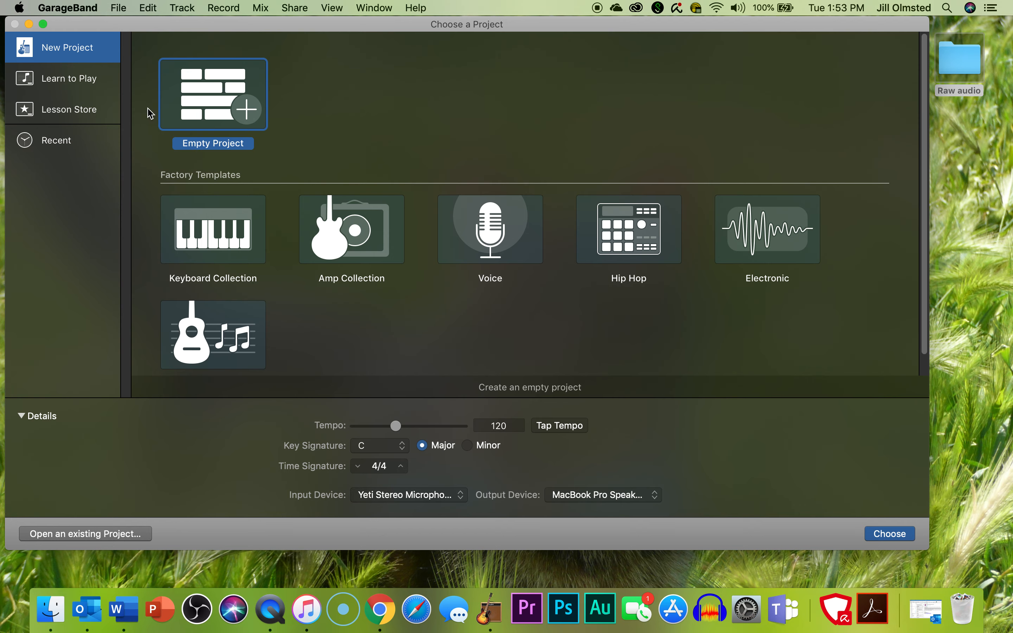
# - Create an empty project with three microphone audio tracks, each using Input 1
pyautogui.doubleClick(199, 92)
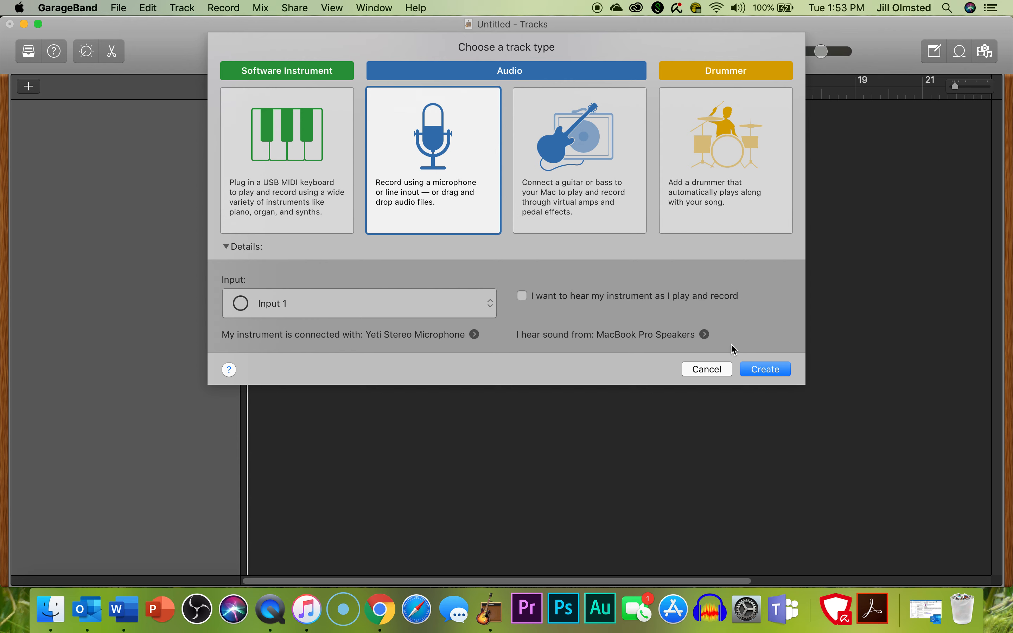
pyautogui.click(774, 376)
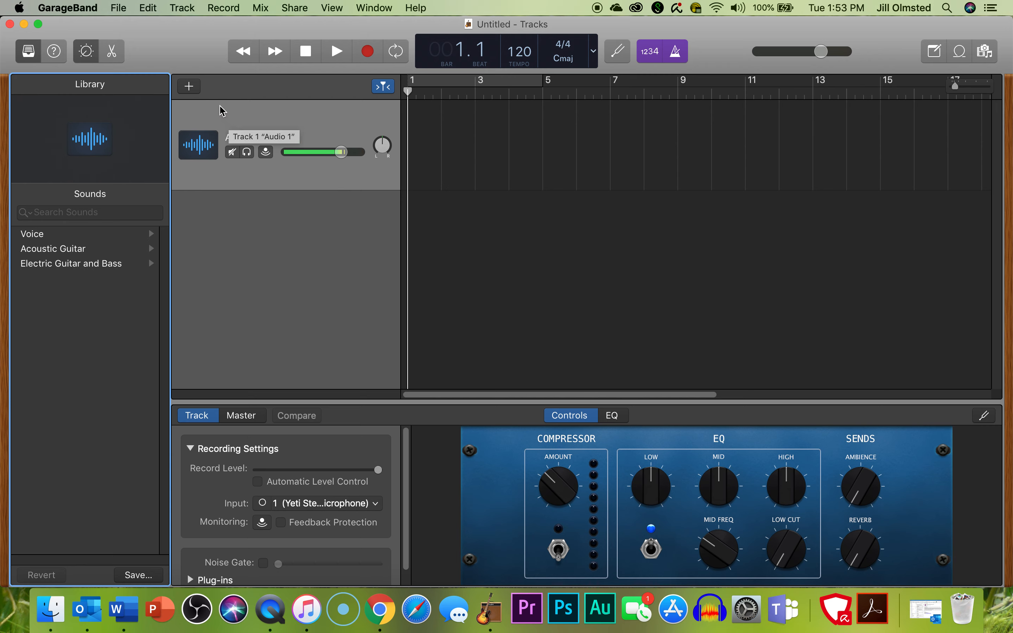
pyautogui.click(190, 88)
pyautogui.click(774, 375)
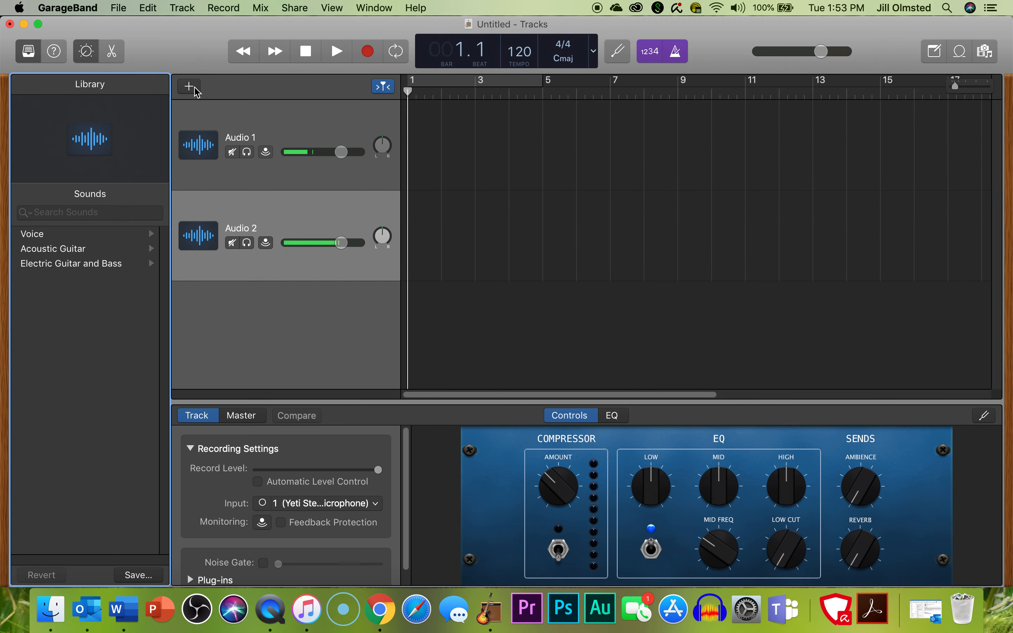
pyautogui.click(190, 88)
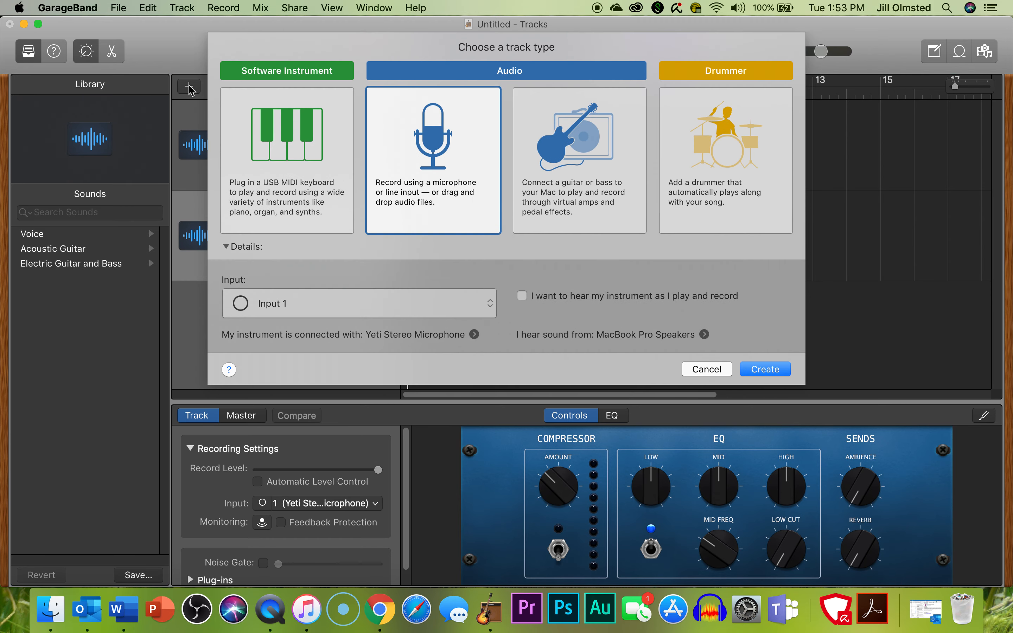
pyautogui.click(766, 370)
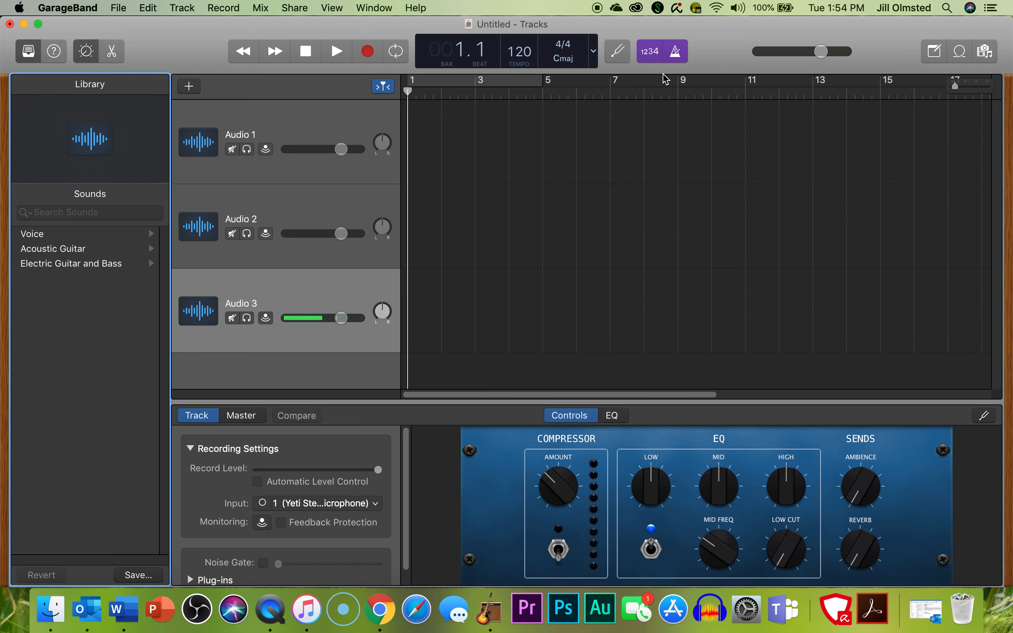
# - Turn off the metronome and count-in, and switch the project display from beats to Time
pyautogui.click(676, 54)
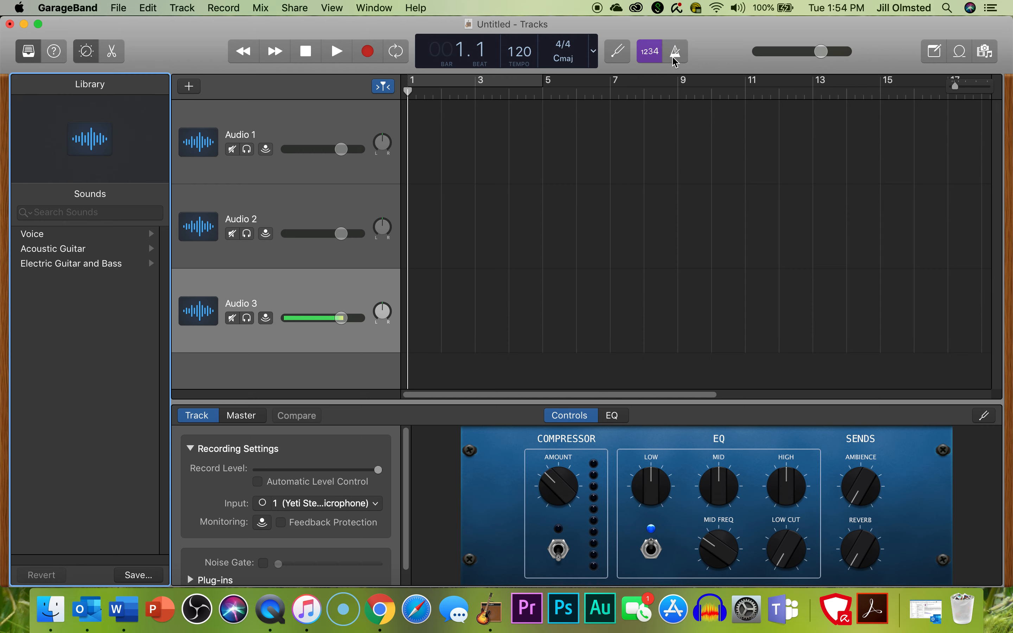
pyautogui.click(655, 60)
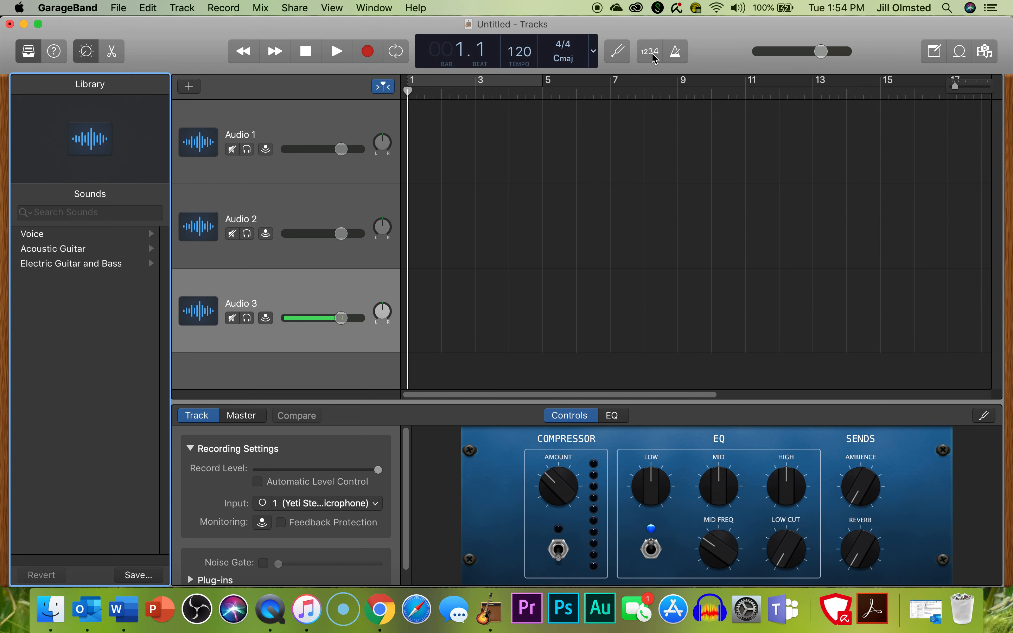
pyautogui.click(597, 53)
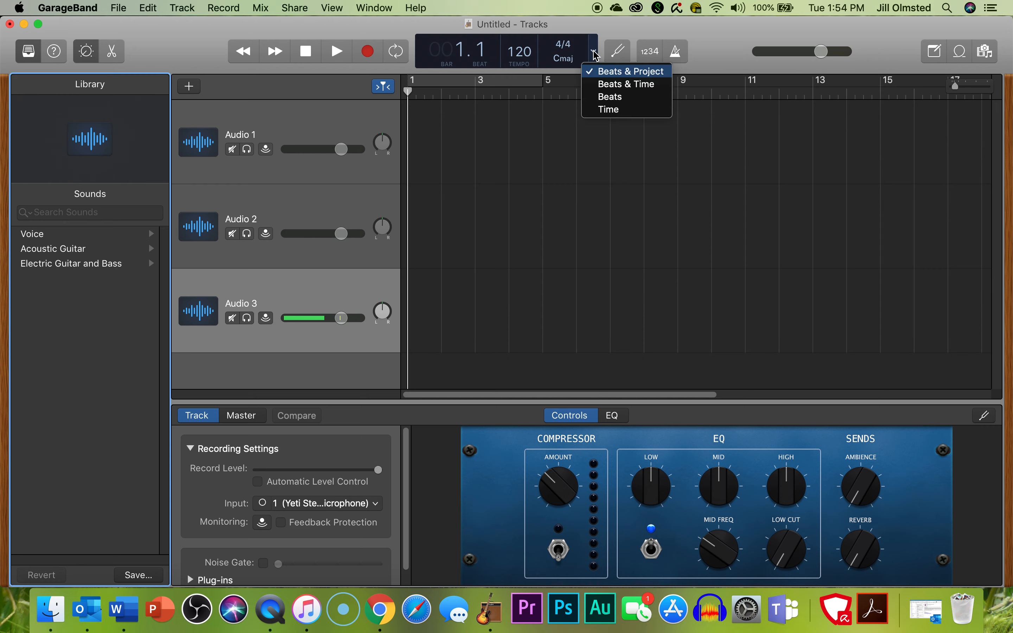
pyautogui.click(607, 110)
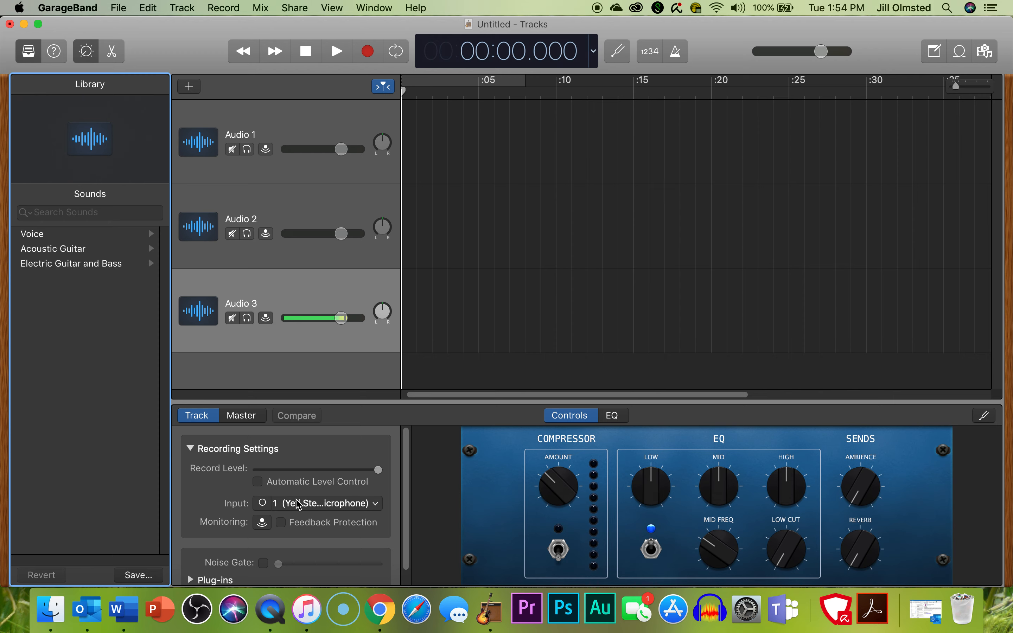
# - Look through the microphone input choices, and try raising and lowering the volume of track Audio 1
pyautogui.click(380, 514)
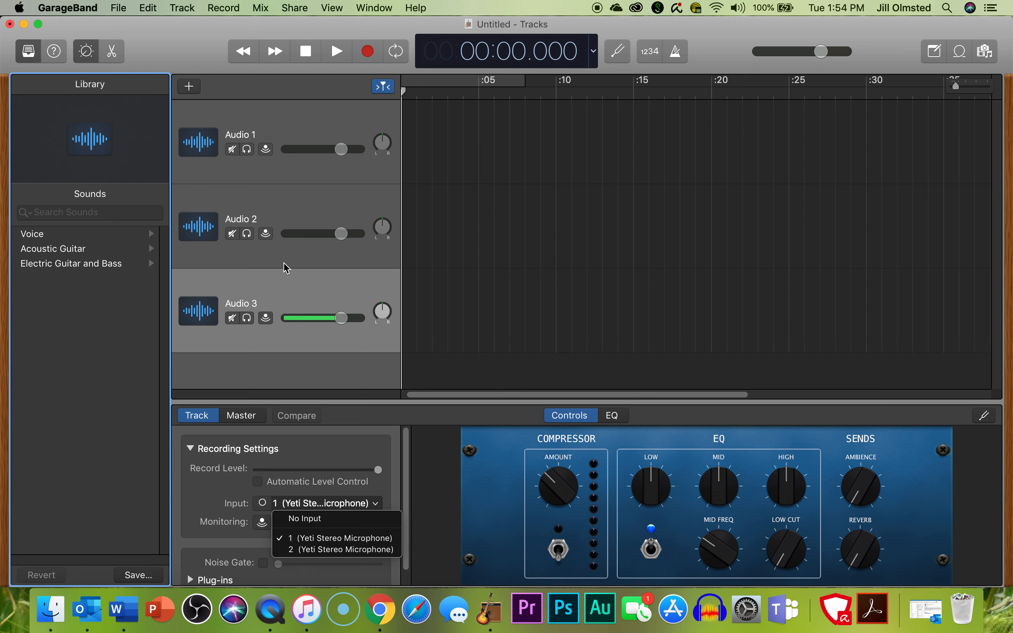
pyautogui.click(320, 127)
pyautogui.click(320, 127)
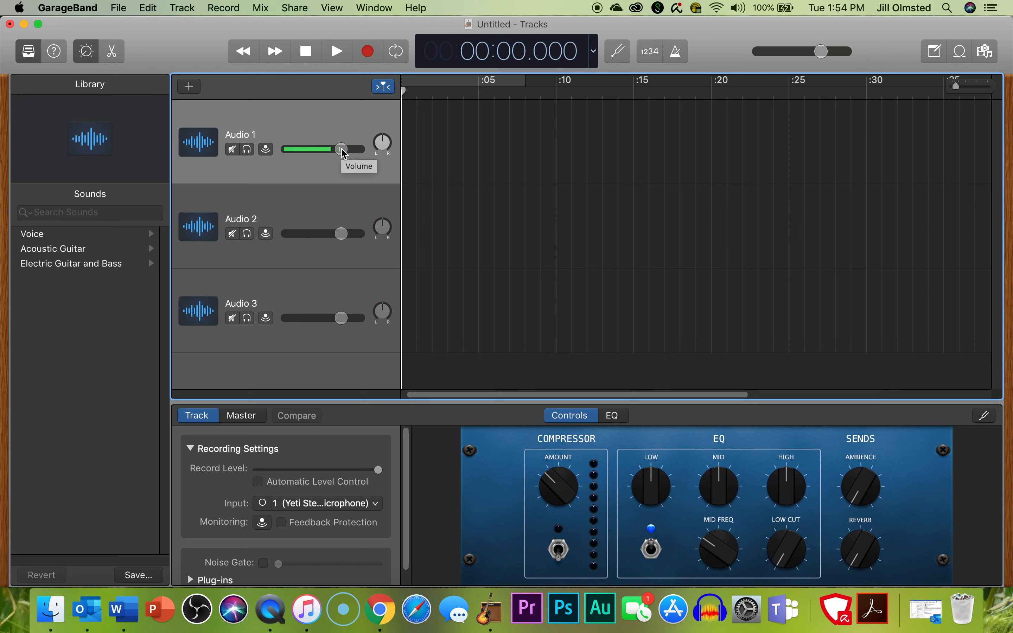
pyautogui.moveTo(344, 152); pyautogui.dragTo(397, 158)
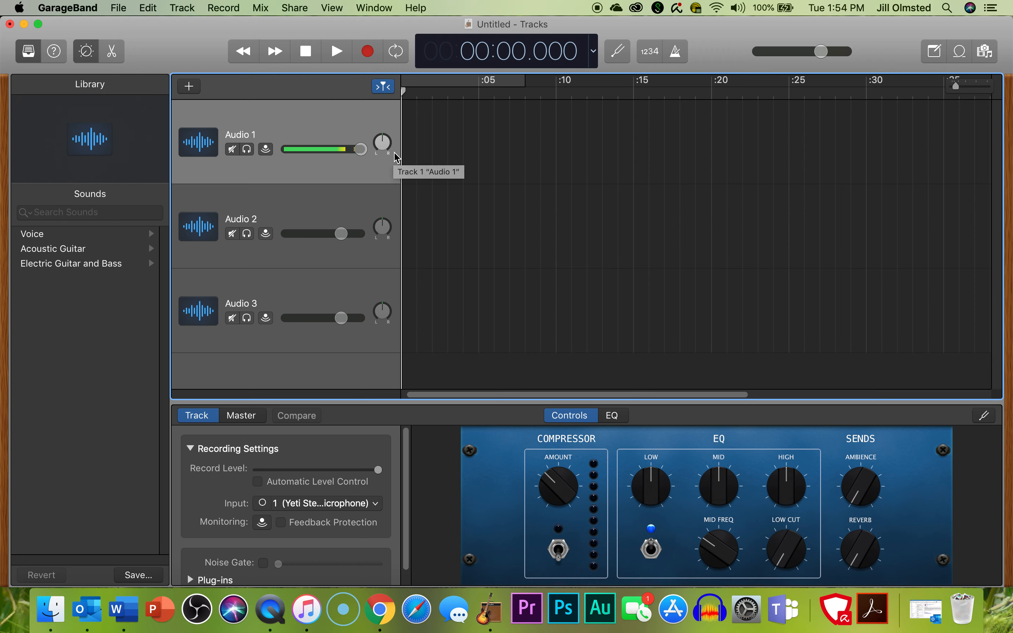
pyautogui.moveTo(363, 150); pyautogui.dragTo(305, 149)
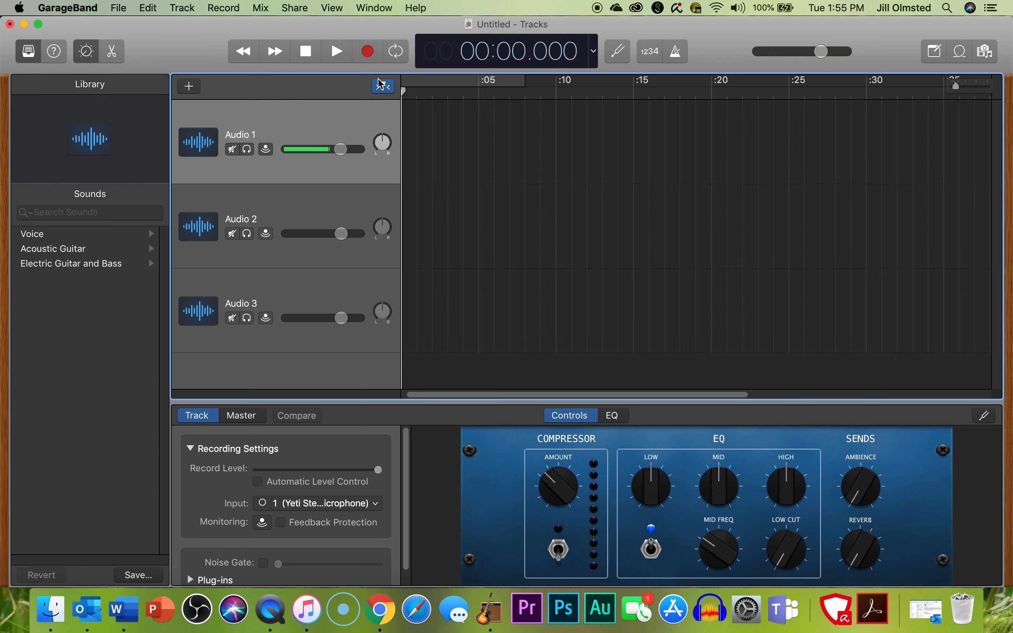
# - Record a test take of about 11 seconds on Audio 1, and delete it after playing part of it back
pyautogui.click(368, 54)
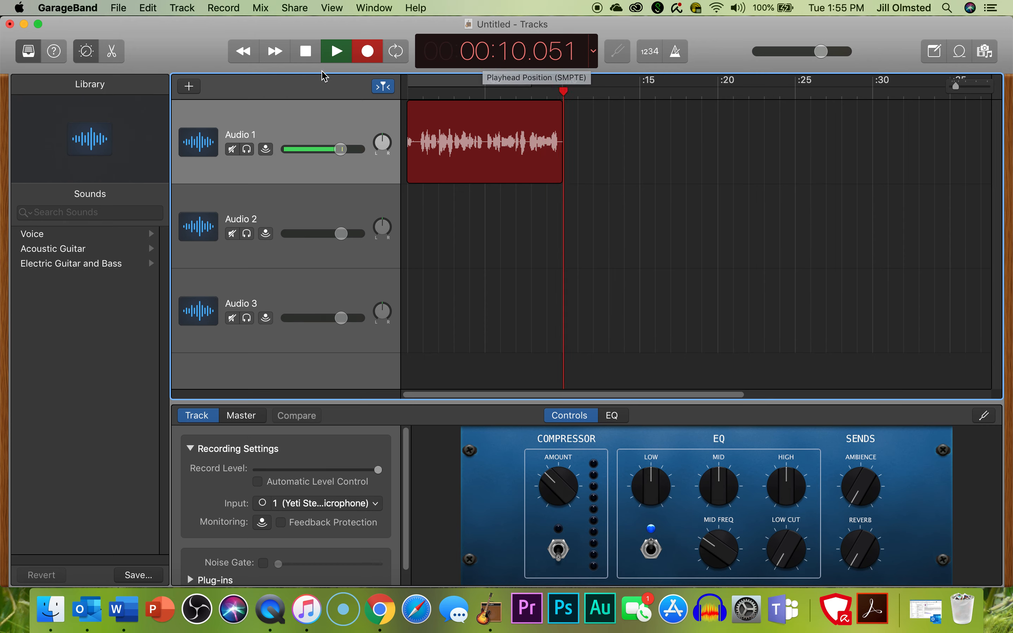
pyautogui.click(308, 53)
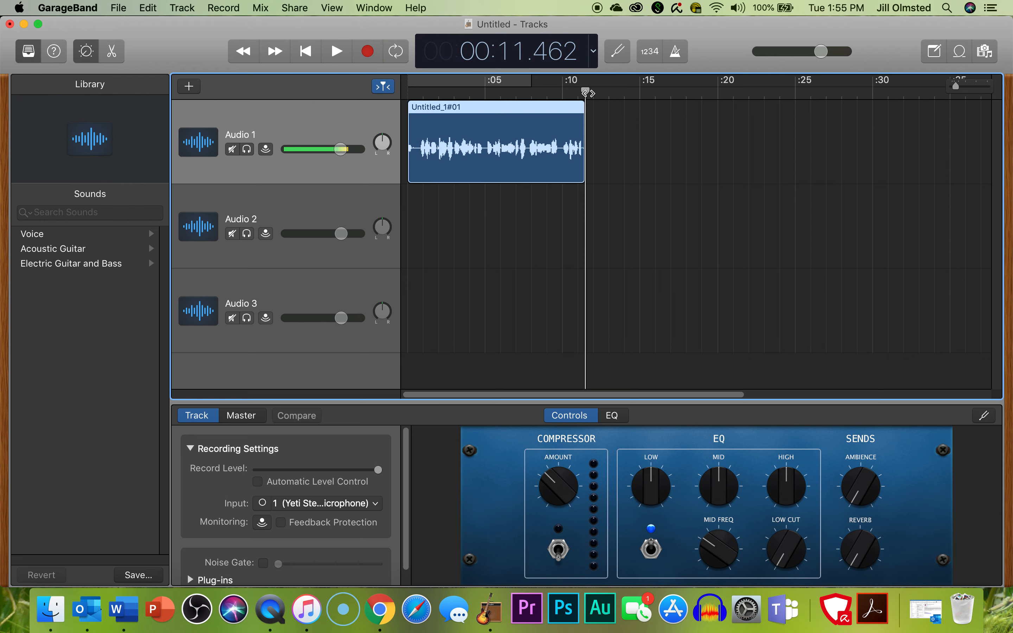
pyautogui.moveTo(585, 91); pyautogui.dragTo(438, 88)
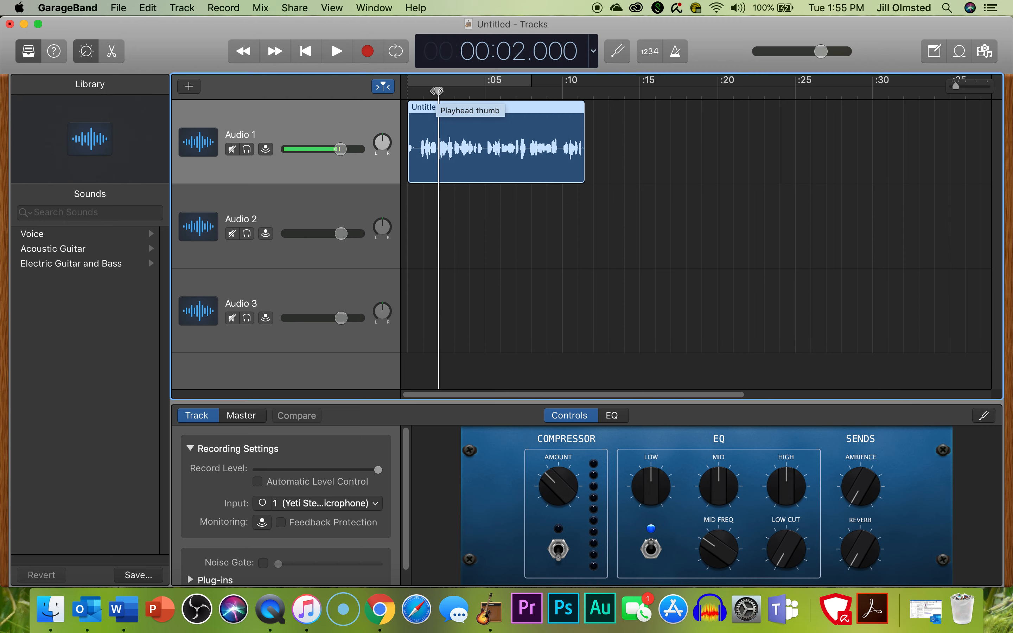
pyautogui.press('space')
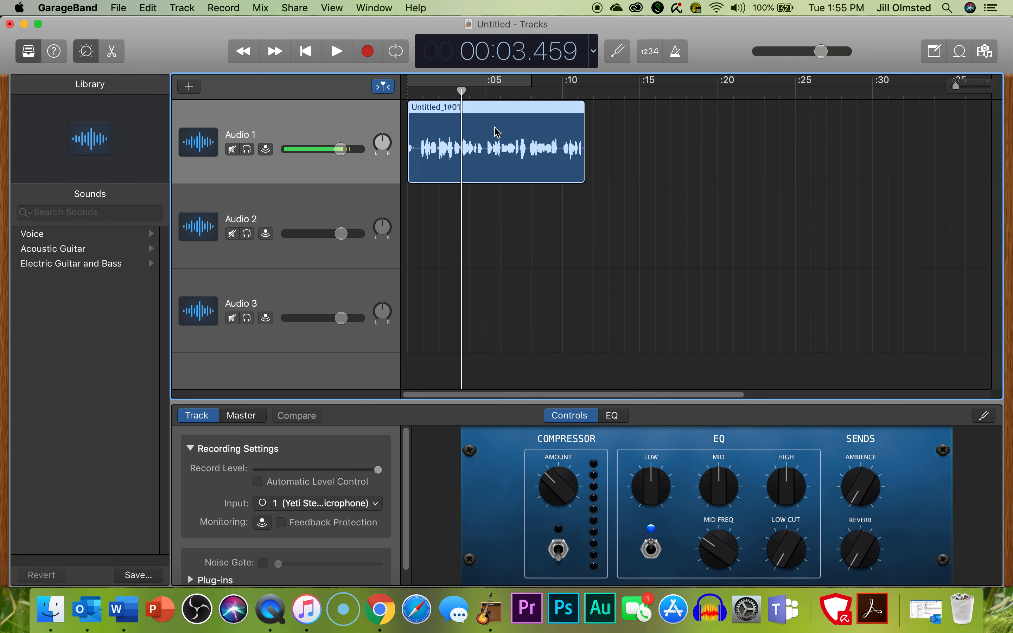
pyautogui.press('Delete')
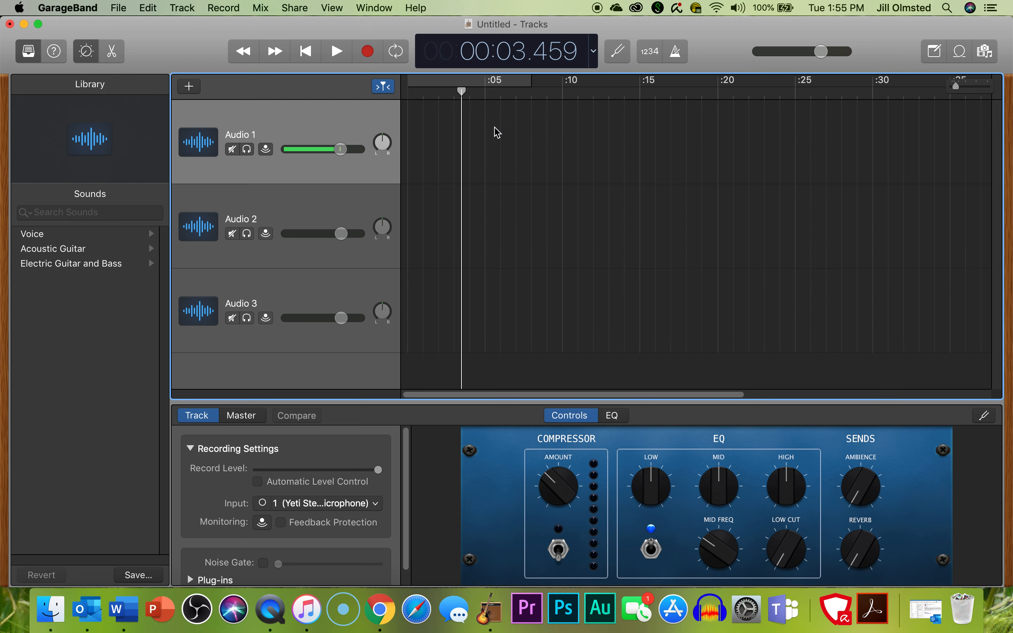
# - Import Music.wav from the Raw audio desktop folder onto the first track, starting at the beginning of the timeline
pyautogui.moveTo(910, 26); pyautogui.dragTo(832, 26)
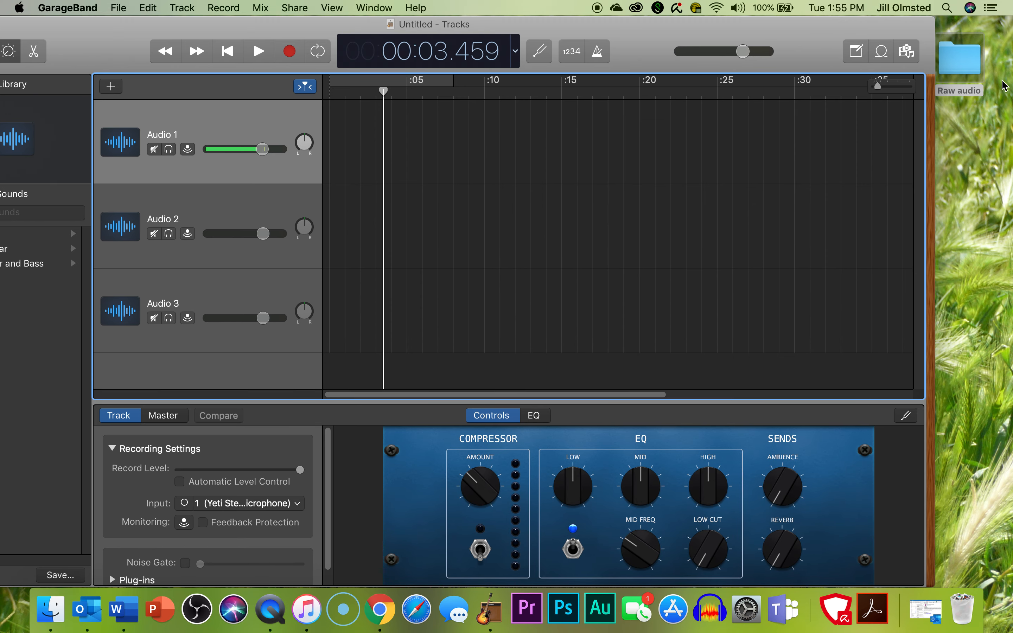
pyautogui.doubleClick(976, 70)
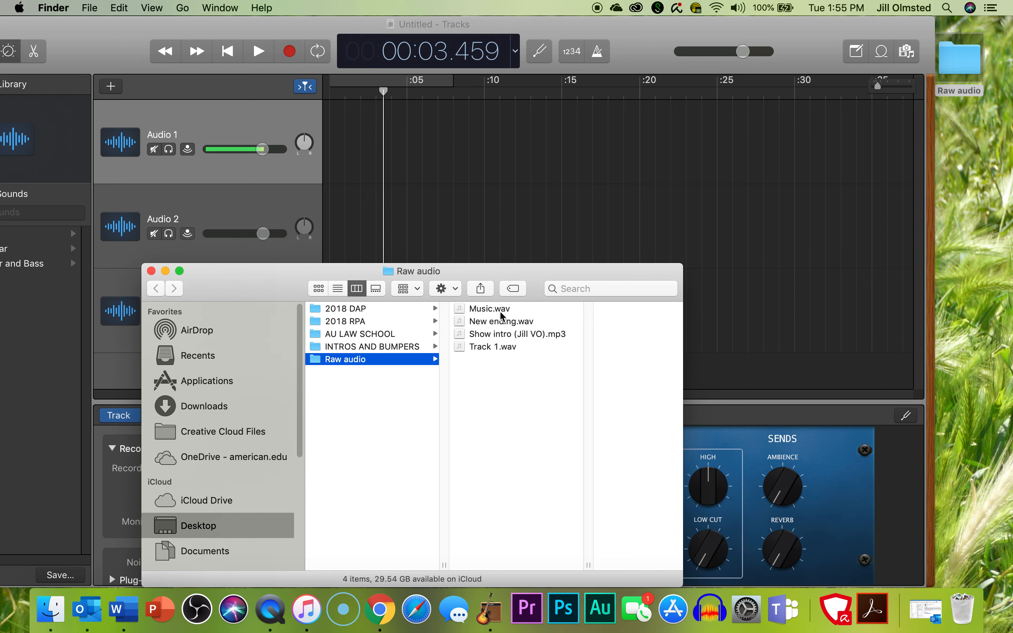
pyautogui.moveTo(464, 312); pyautogui.dragTo(325, 150)
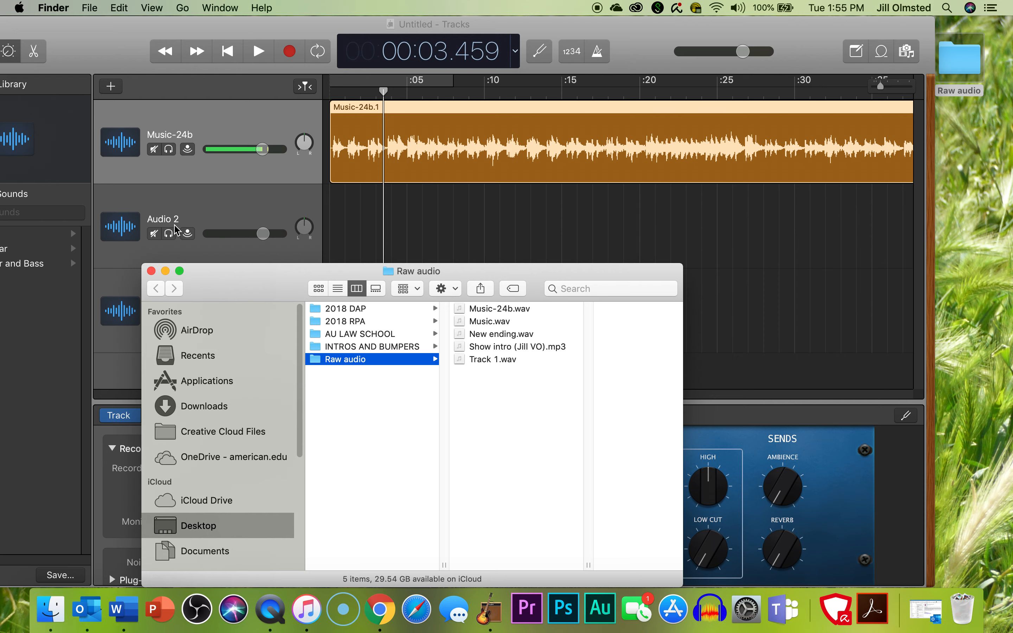
# - Rename the first track as Music
pyautogui.click(460, 114)
pyautogui.click(168, 138)
pyautogui.doubleClick(167, 136)
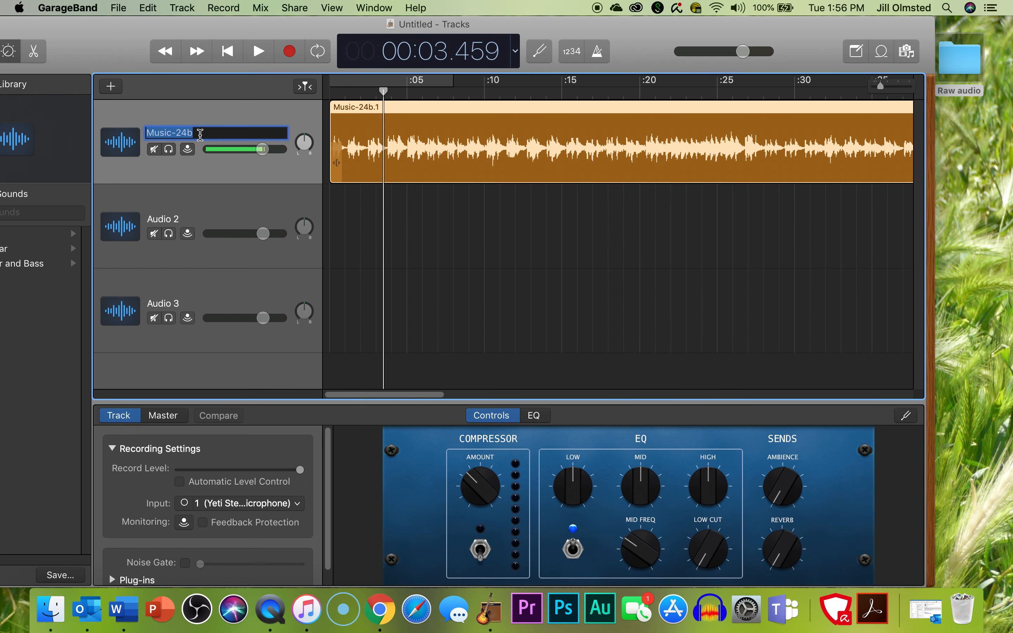
pyautogui.click(200, 134)
pyautogui.press('BackSpace')
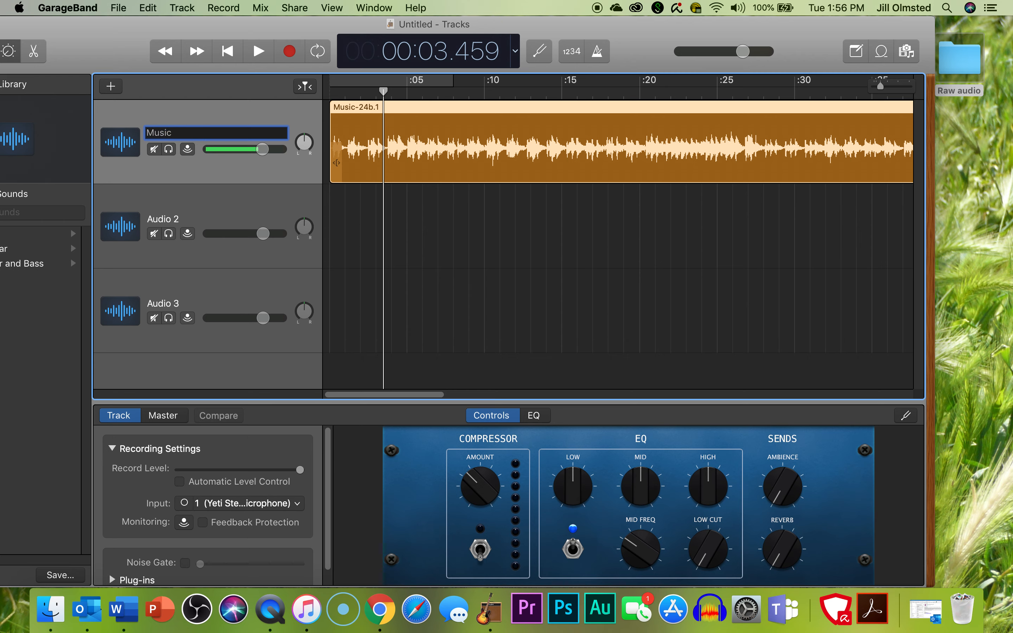
pyautogui.click(434, 266)
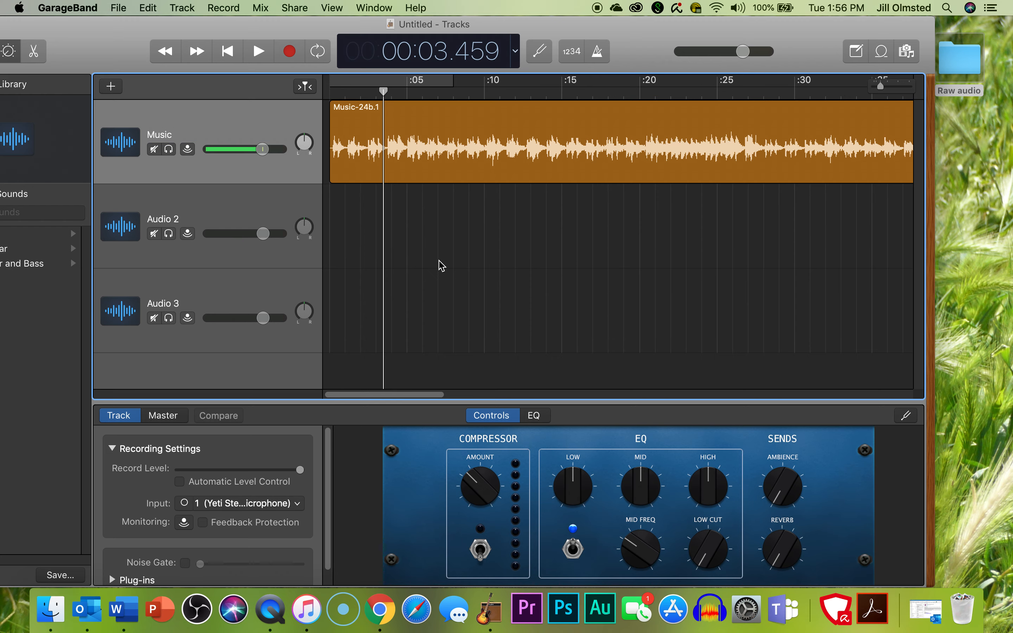
# - Import the Show intro voice-over MP3 from the Raw audio folder onto the second track at about 11 seconds
pyautogui.doubleClick(960, 59)
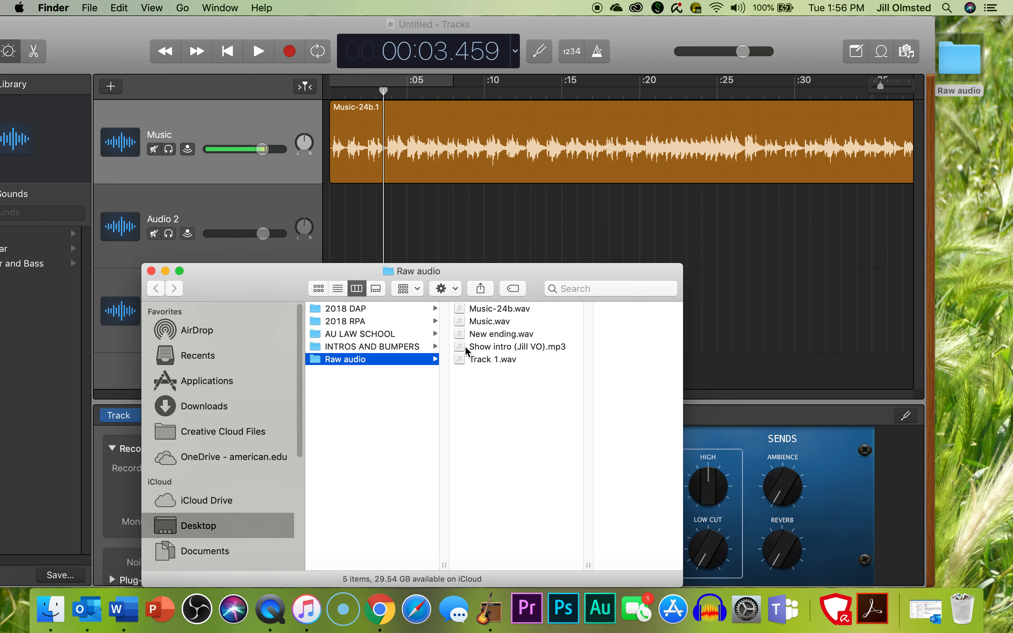
pyautogui.moveTo(469, 352); pyautogui.dragTo(527, 296)
pyautogui.click(546, 413)
pyautogui.moveTo(466, 354); pyautogui.dragTo(503, 229)
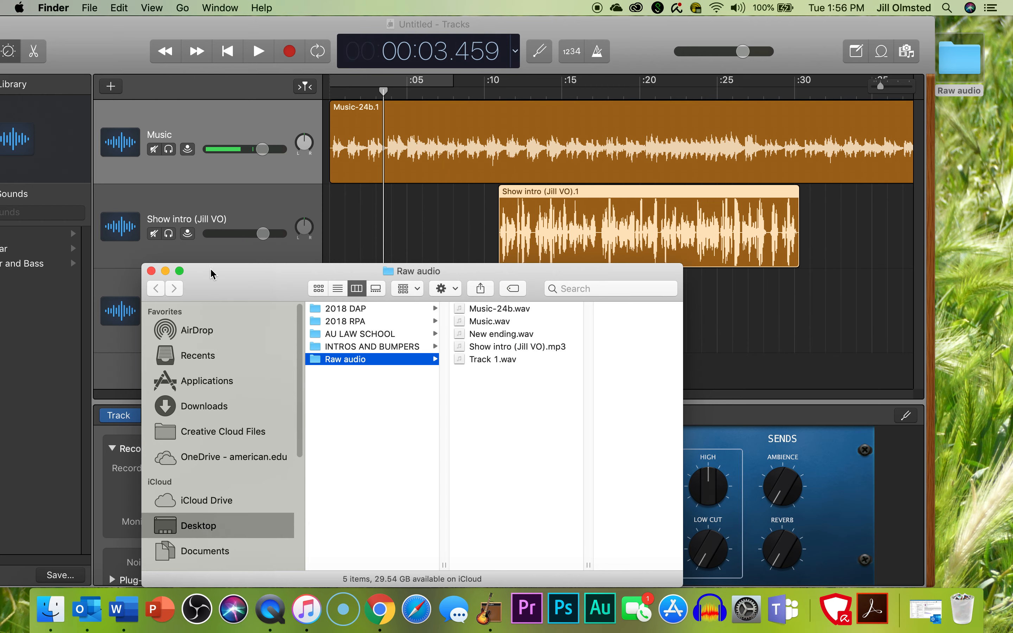
pyautogui.click(325, 199)
pyautogui.moveTo(645, 35); pyautogui.dragTo(726, 34)
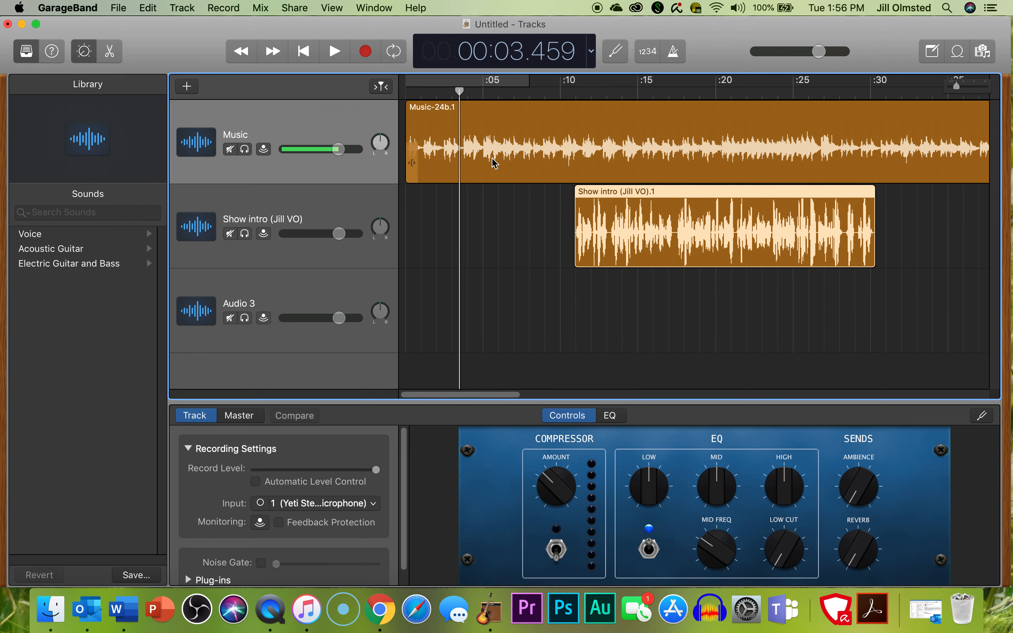
# - Play the music from the start to about 4.7 seconds, and move the voice-over region to start there, checking how they overlap
pyautogui.moveTo(461, 91); pyautogui.dragTo(406, 91)
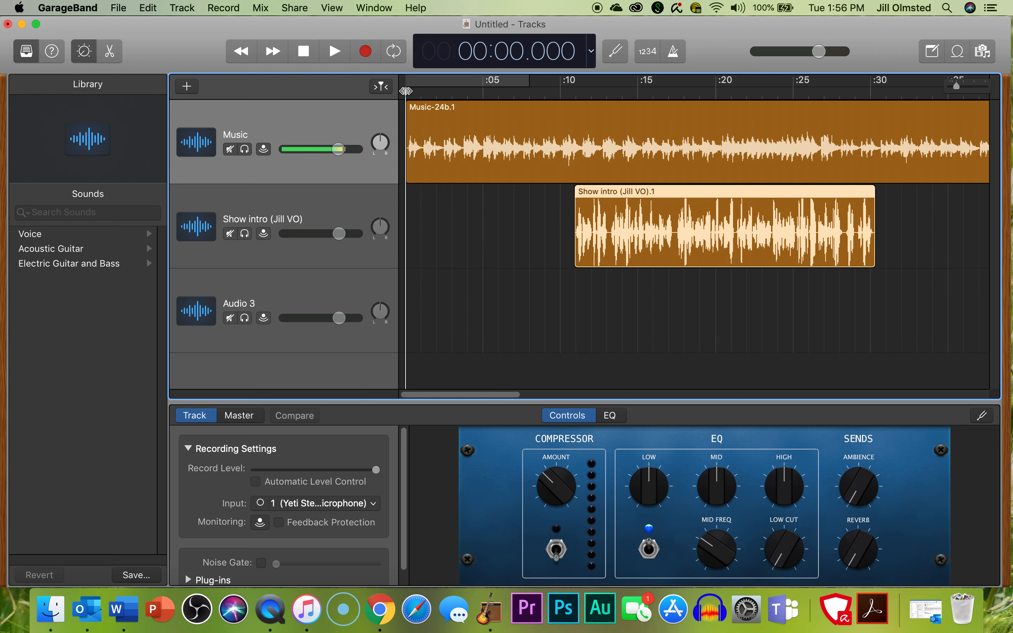
pyautogui.press('space')
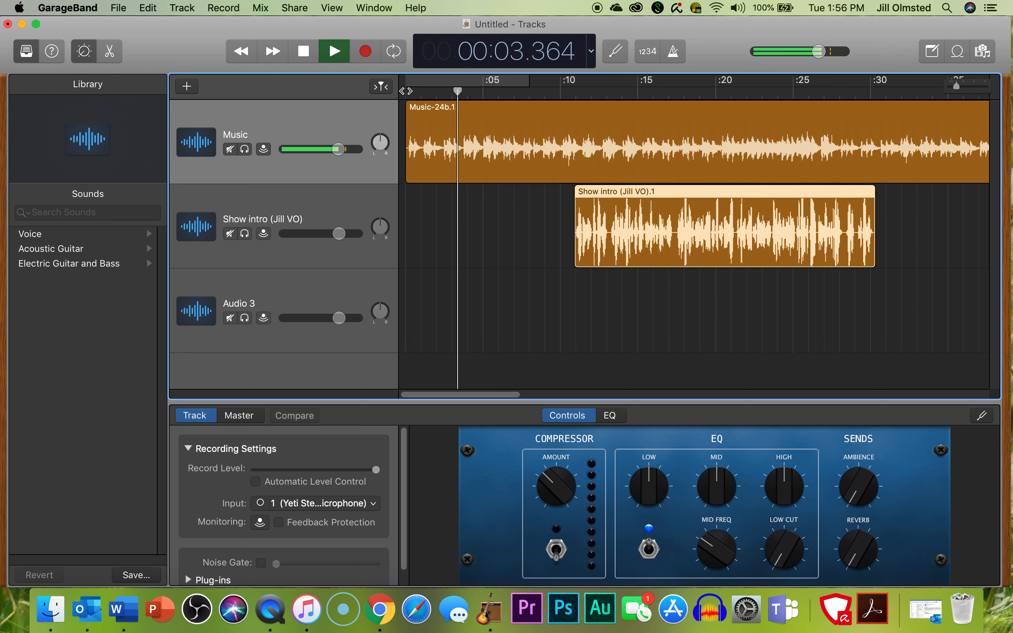
pyautogui.press('space')
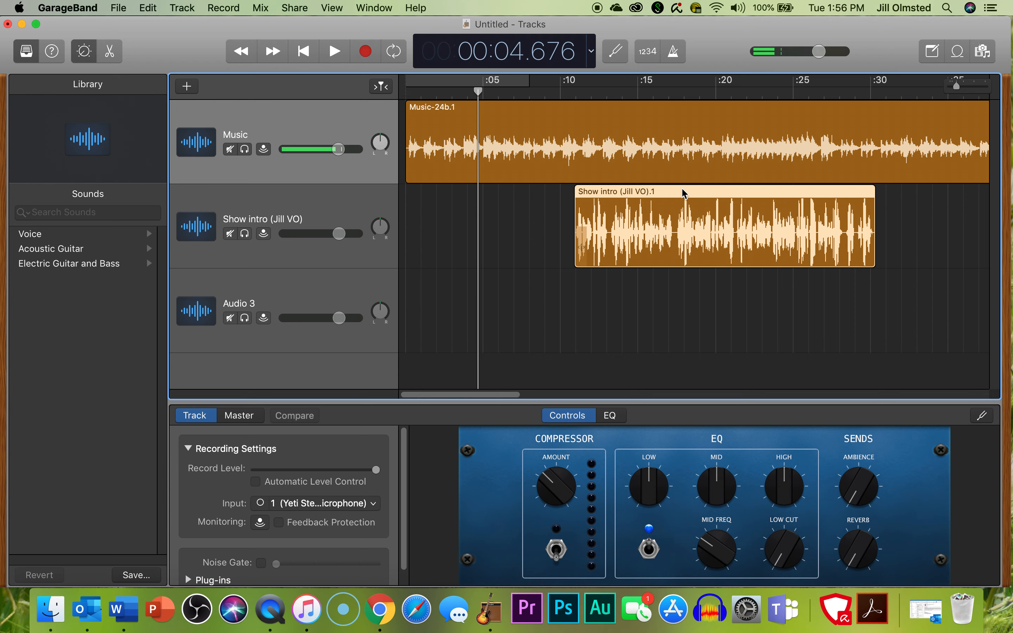
pyautogui.moveTo(685, 196); pyautogui.dragTo(496, 200)
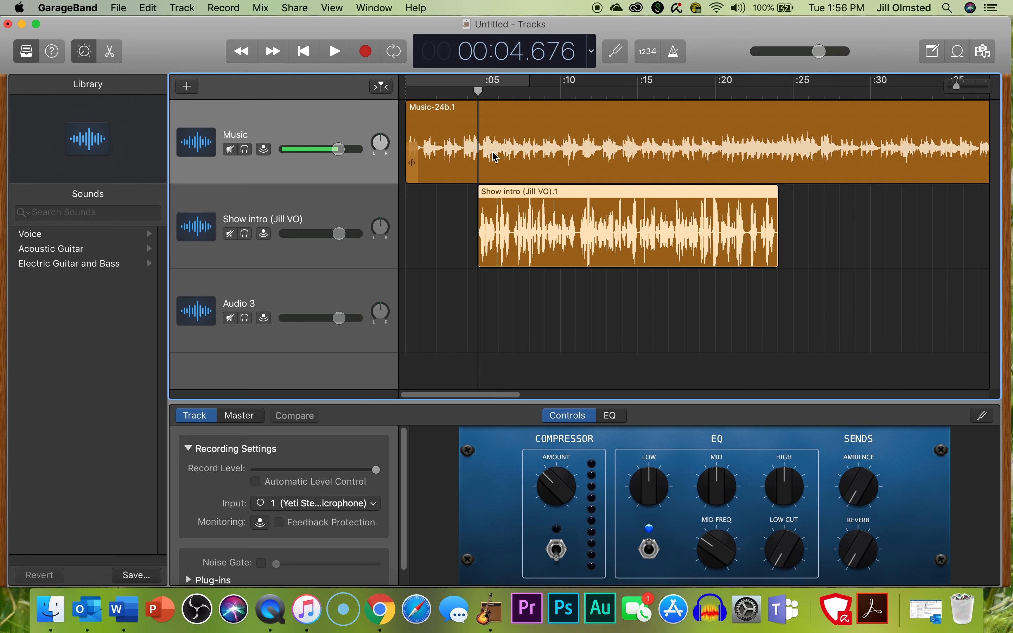
pyautogui.press('space')
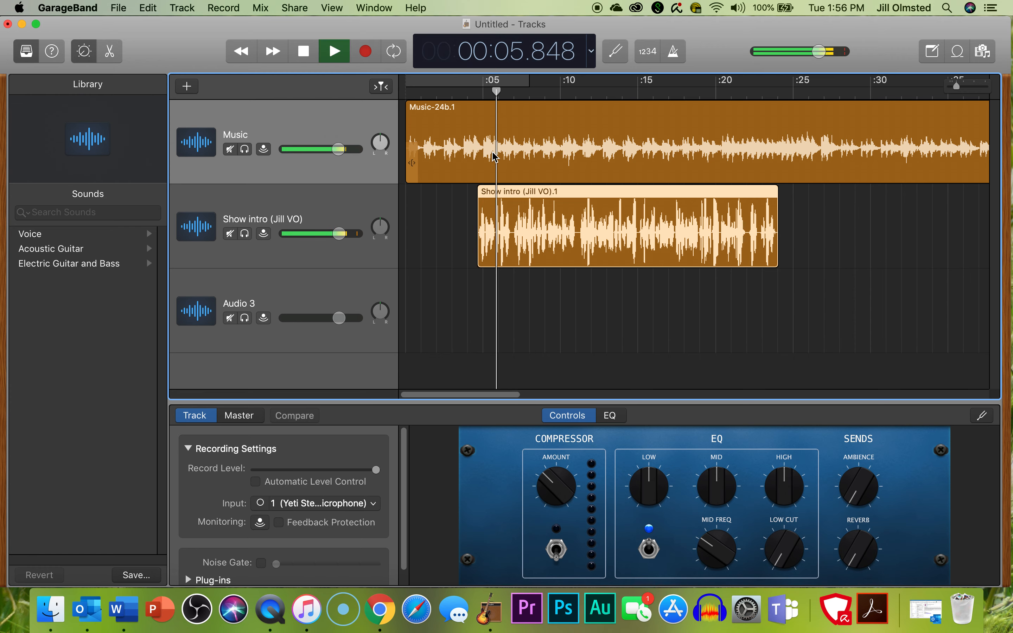
pyautogui.press('space')
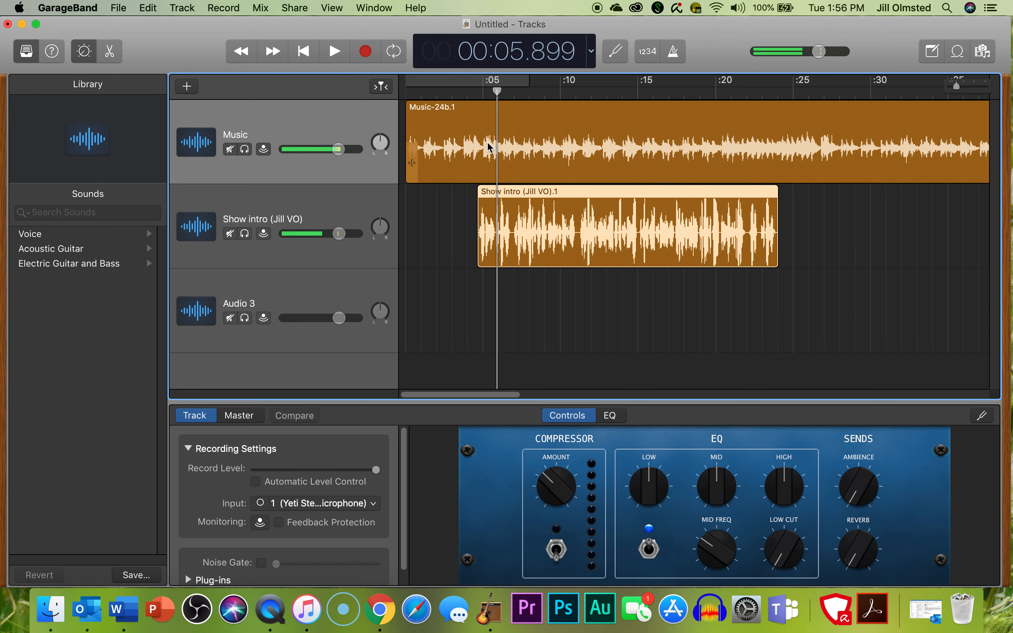
# - Return the playhead to 4.750 seconds at the voice-over's start, and show the volume automation on the tracks
pyautogui.moveTo(498, 91)
pyautogui.mouseDown()
pyautogui.moveTo(468, 92)
pyautogui.moveTo(480, 98)
pyautogui.mouseUp()
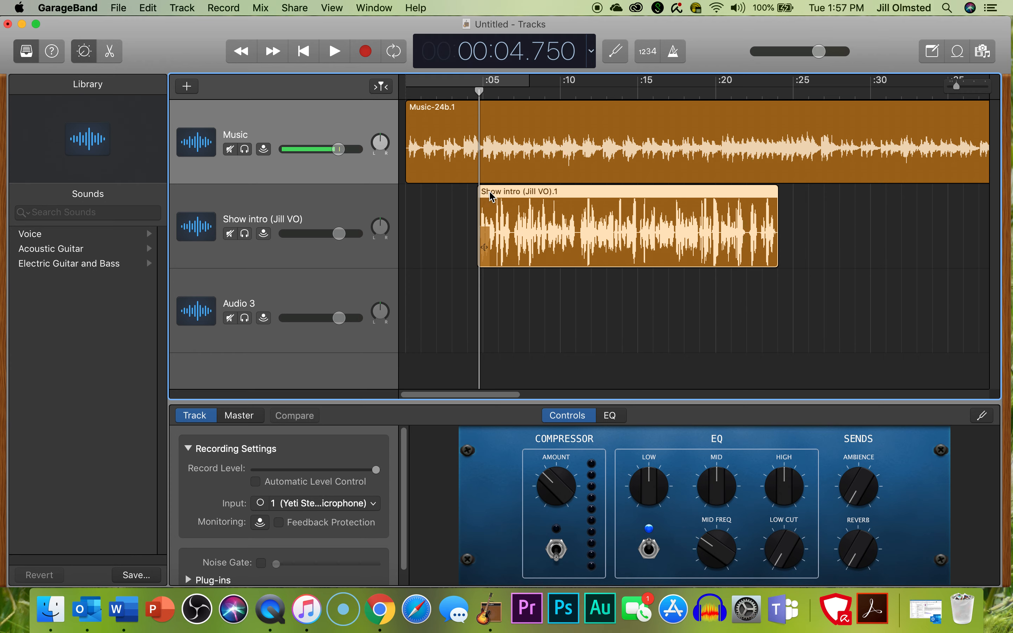
pyautogui.press('a')
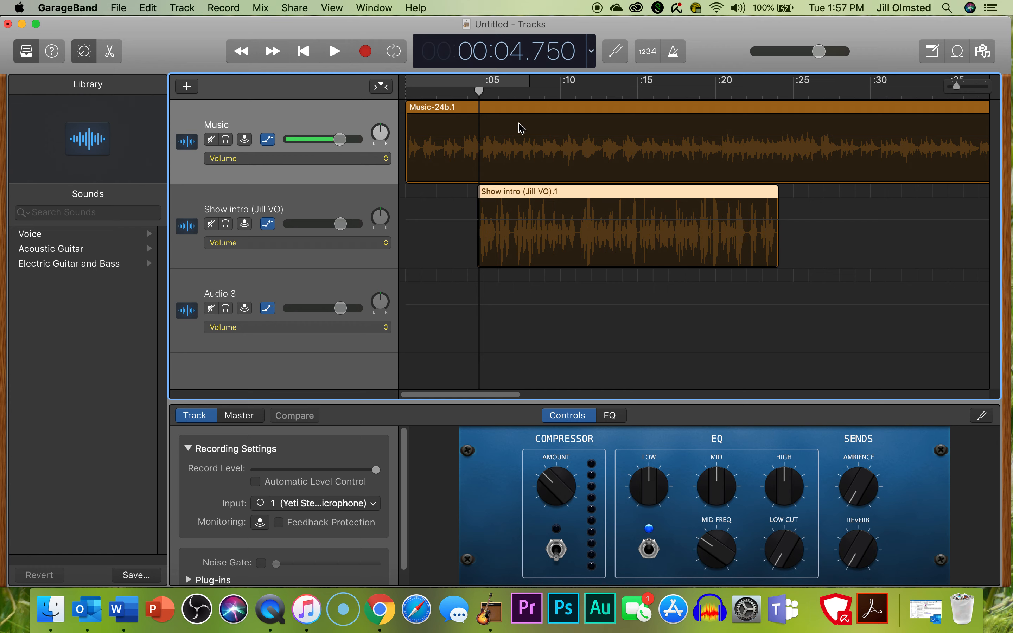
# - Lower the music under the voice-over with volume points at about 5 and 6 seconds, and play from 3.250 seconds to check the fade
pyautogui.click(508, 148)
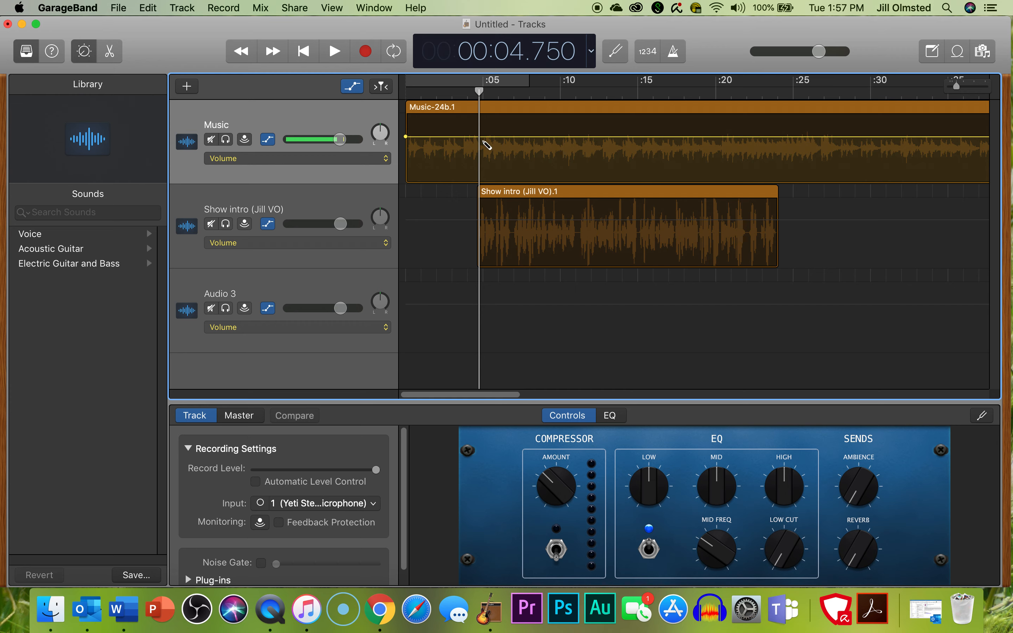
pyautogui.click(486, 138)
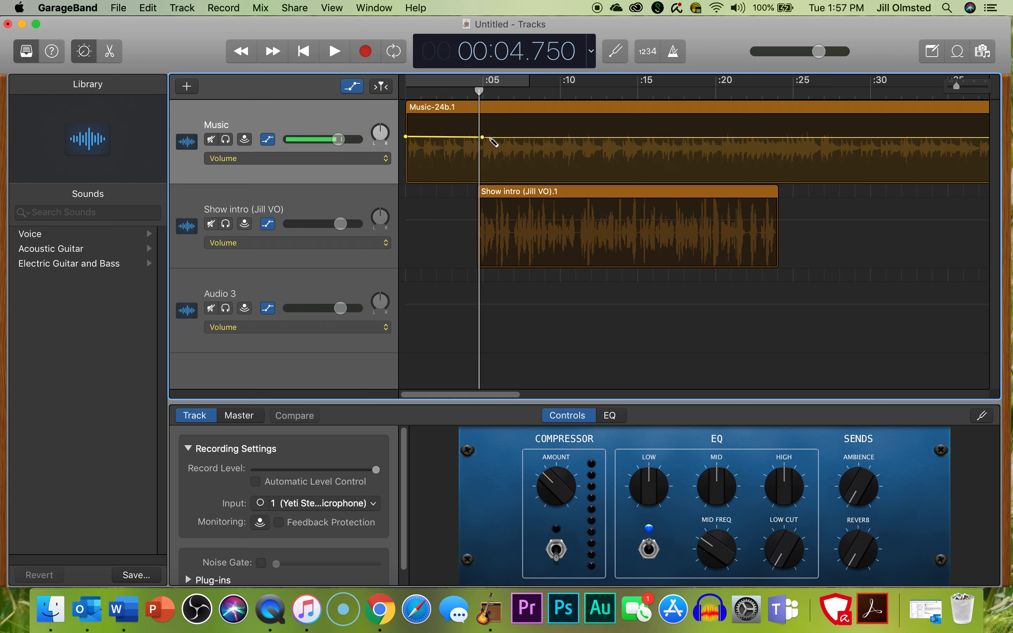
pyautogui.click(489, 139)
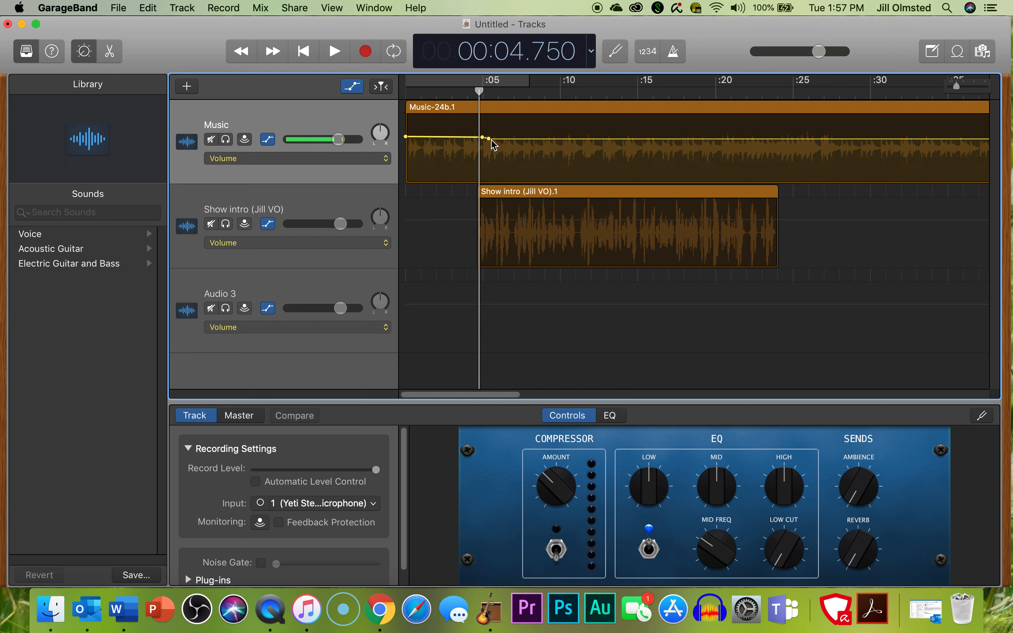
pyautogui.moveTo(489, 139); pyautogui.dragTo(497, 167)
pyautogui.moveTo(479, 92); pyautogui.dragTo(458, 91)
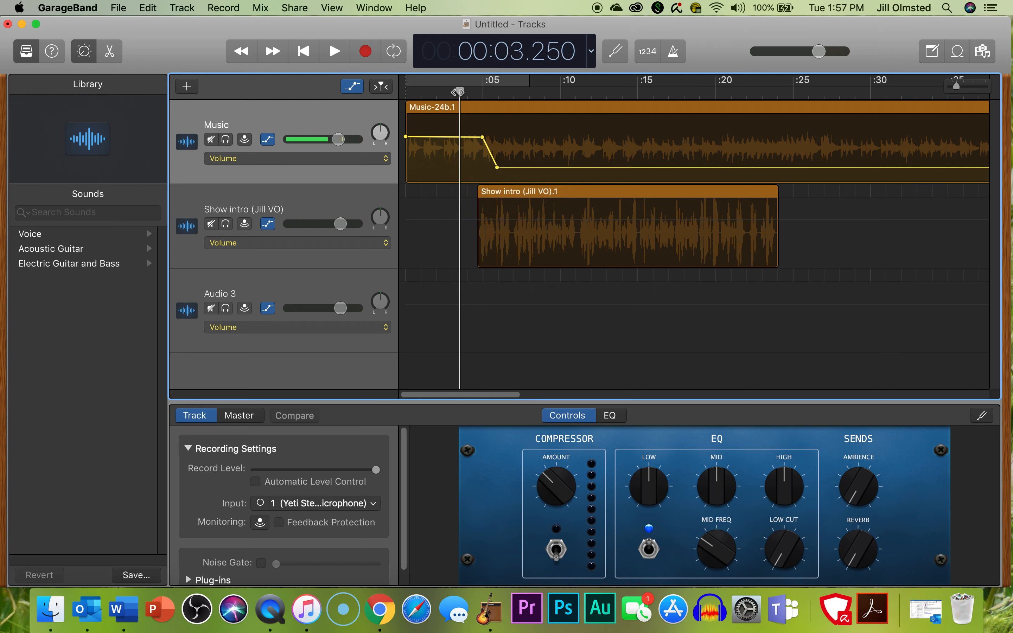
pyautogui.press('space')
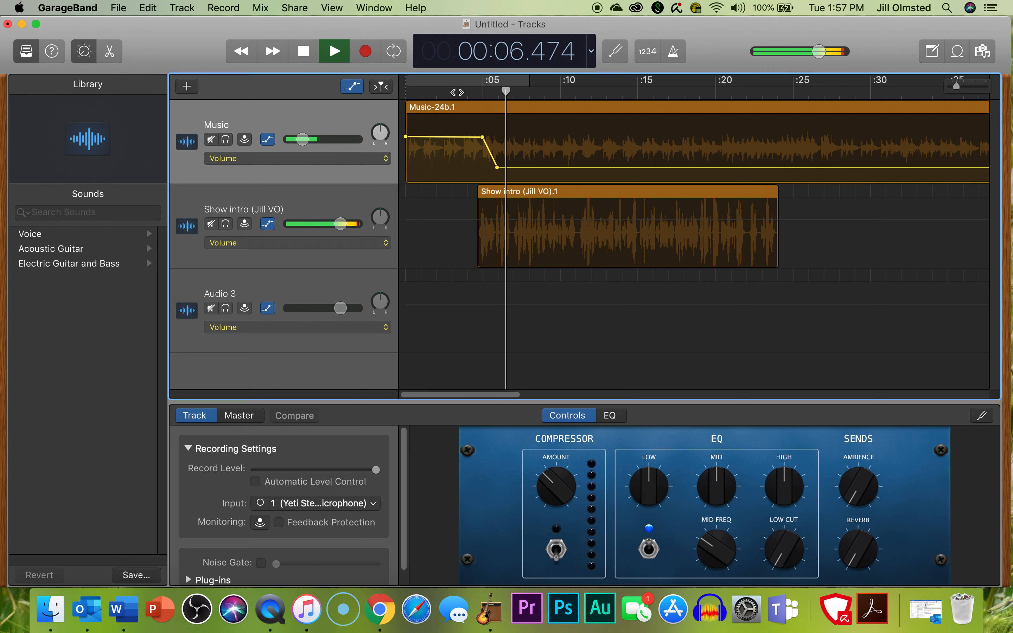
pyautogui.press('space')
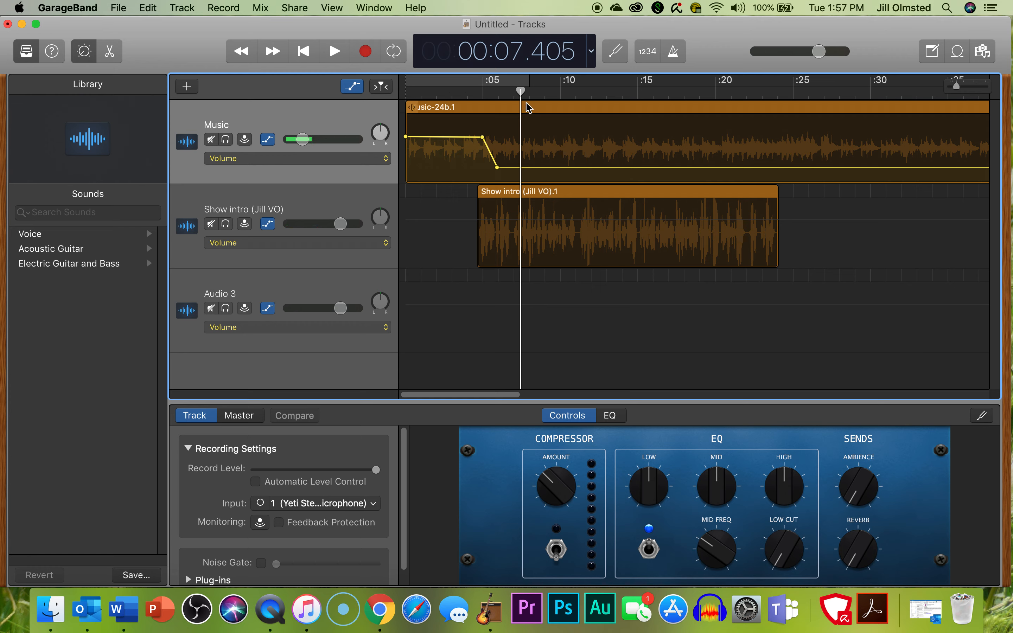
# - Raise the music's volume between about 24 and 25 seconds, where the voice-over ends, and play the rise from 23 seconds
pyautogui.moveTo(521, 94); pyautogui.dragTo(778, 130)
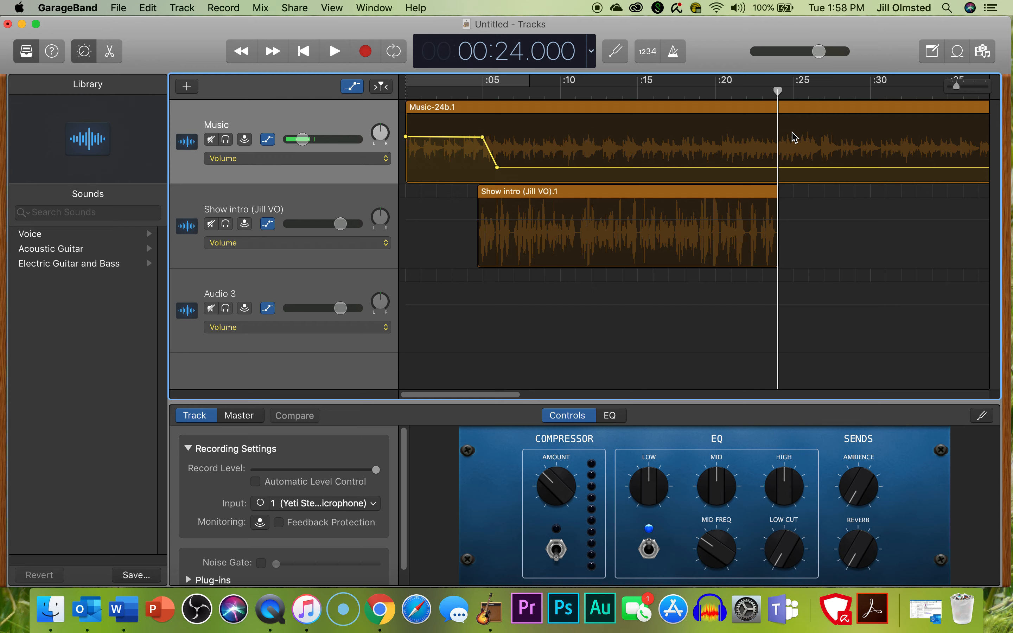
pyautogui.click(780, 167)
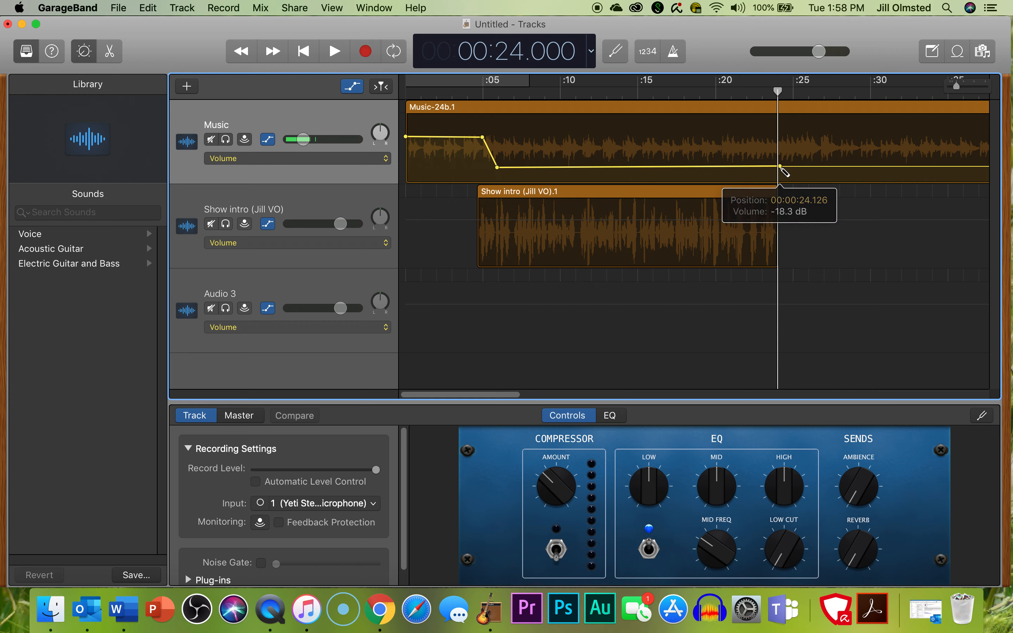
pyautogui.click(785, 166)
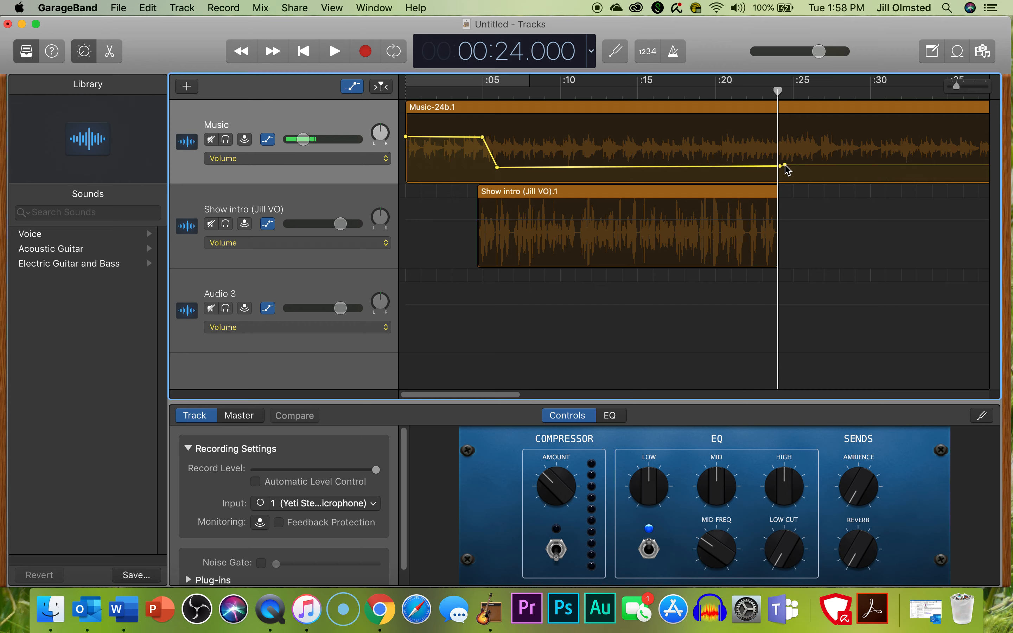
pyautogui.moveTo(786, 165); pyautogui.dragTo(794, 134)
pyautogui.moveTo(777, 92); pyautogui.dragTo(762, 93)
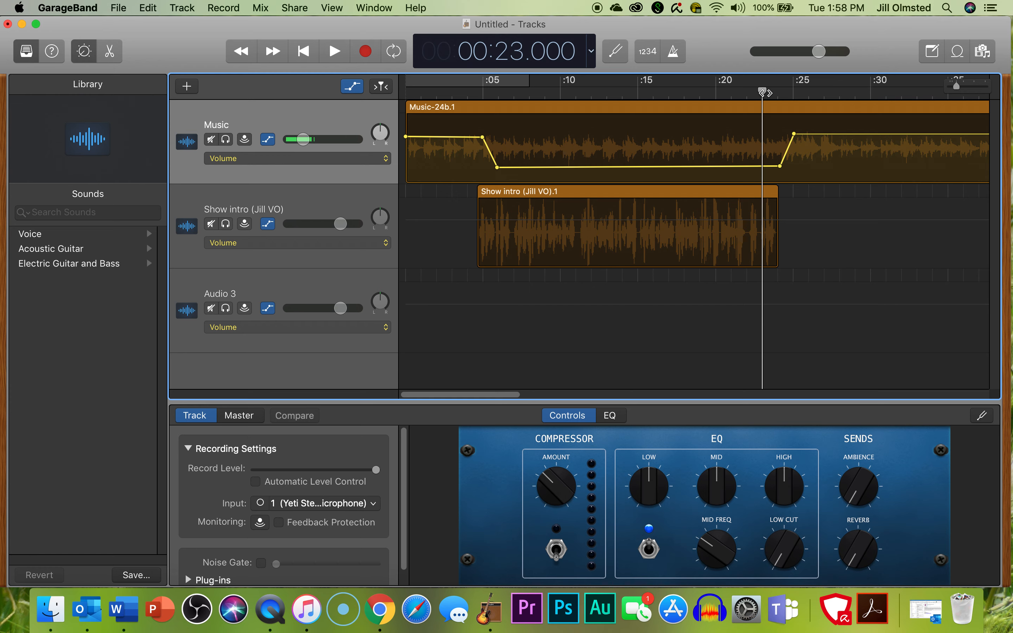
pyautogui.press('space')
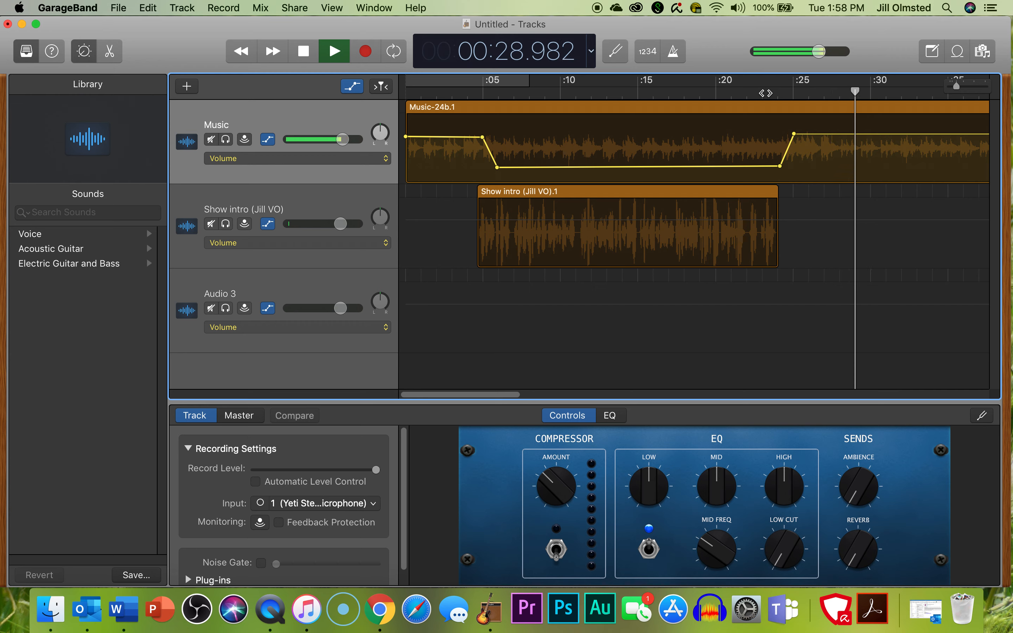
pyautogui.press('space')
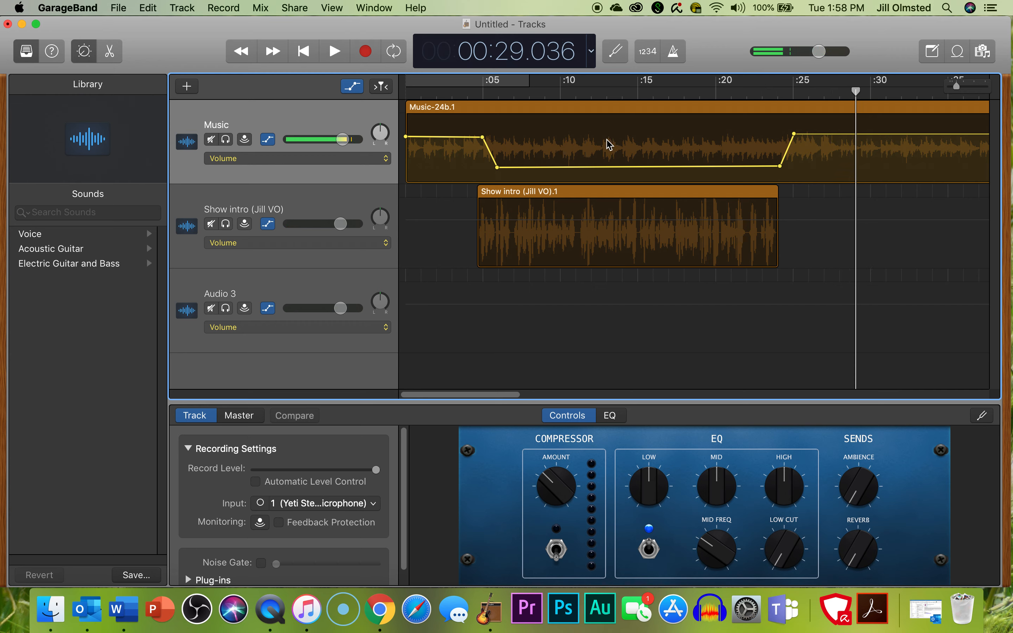
# - Import Track 1.wav from the Raw audio folder onto the voice-over track at about 29 seconds, and play its opening over the music
pyautogui.moveTo(892, 66); pyautogui.dragTo(769, 67)
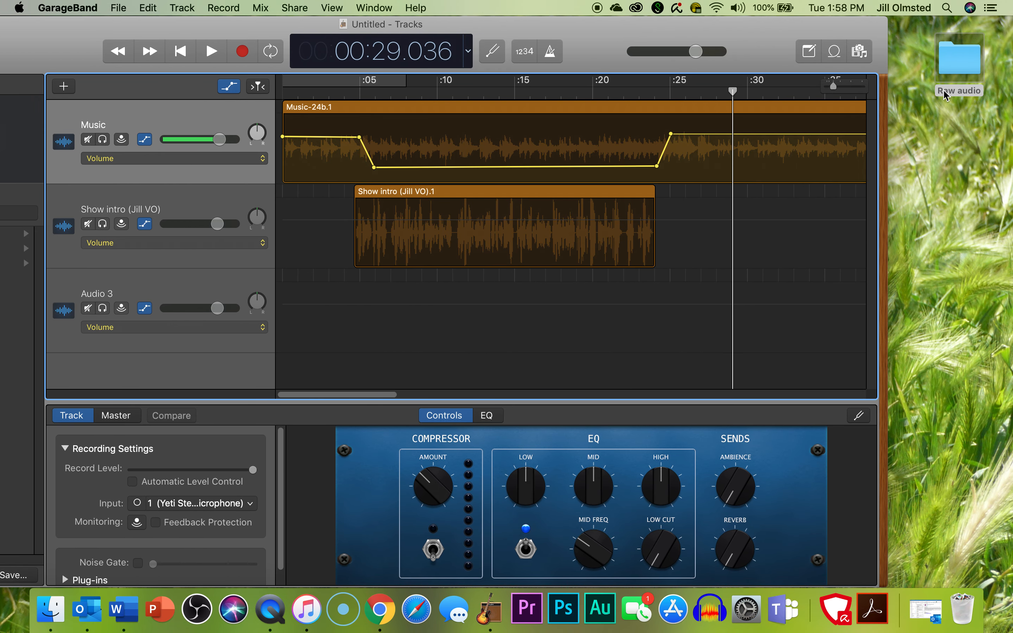
pyautogui.doubleClick(956, 63)
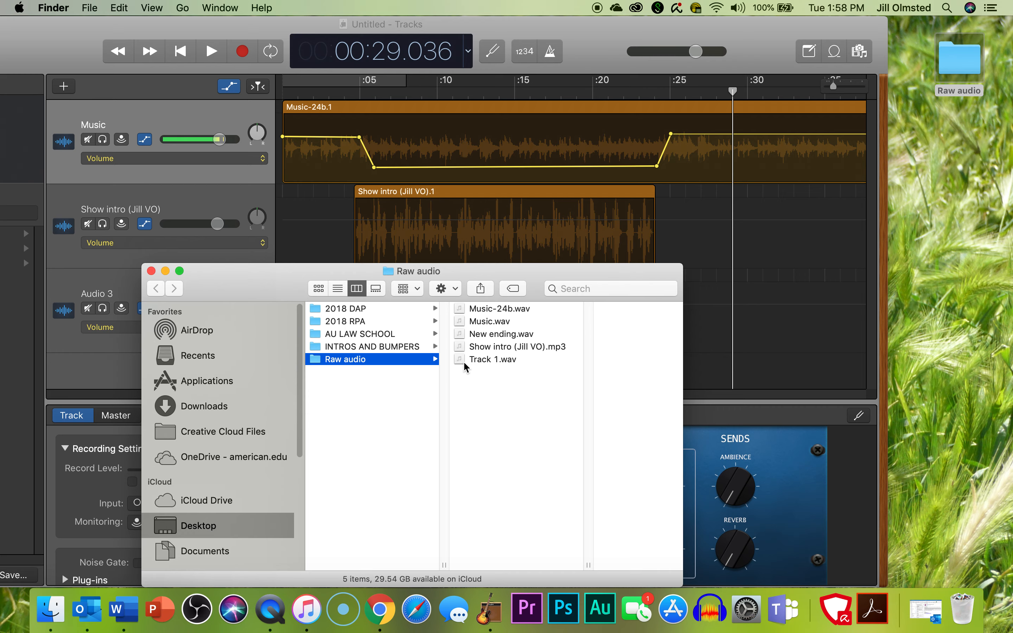
pyautogui.moveTo(467, 362); pyautogui.dragTo(623, 251)
pyautogui.moveTo(710, 197); pyautogui.dragTo(808, 210)
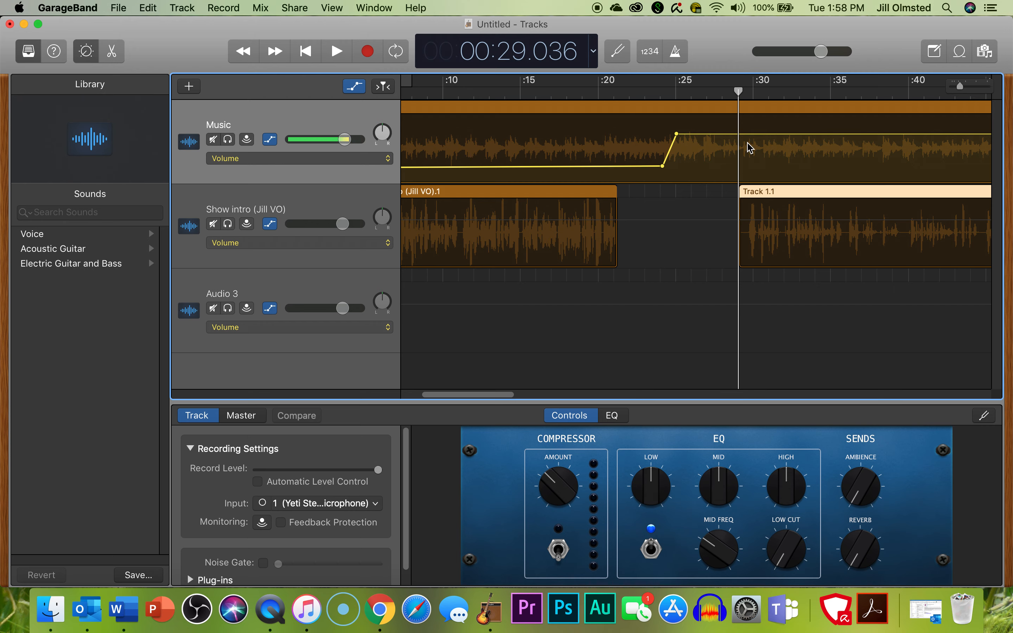
pyautogui.press('space')
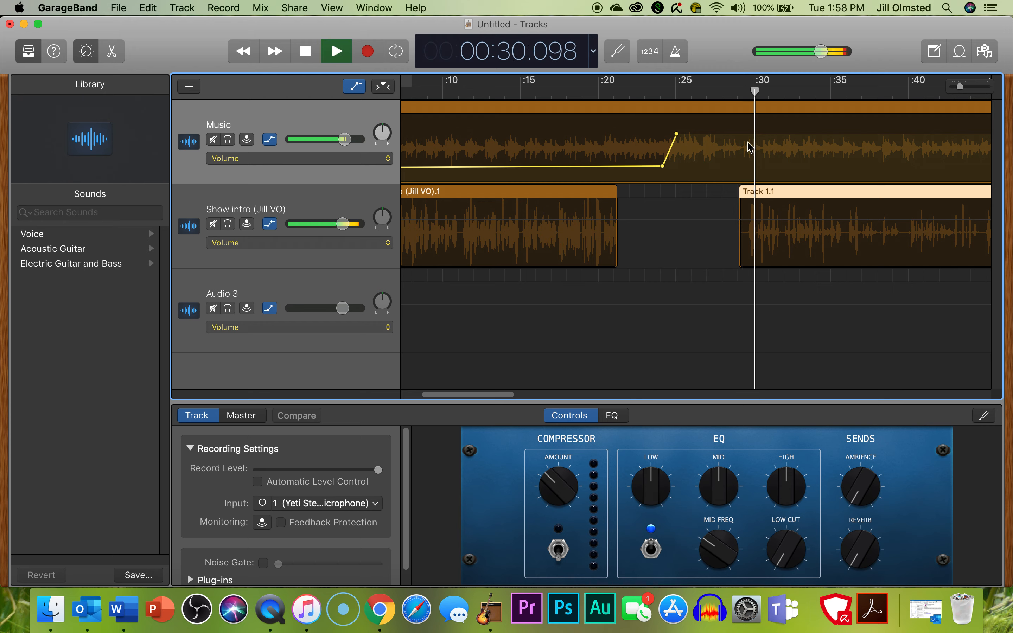
pyautogui.press('space')
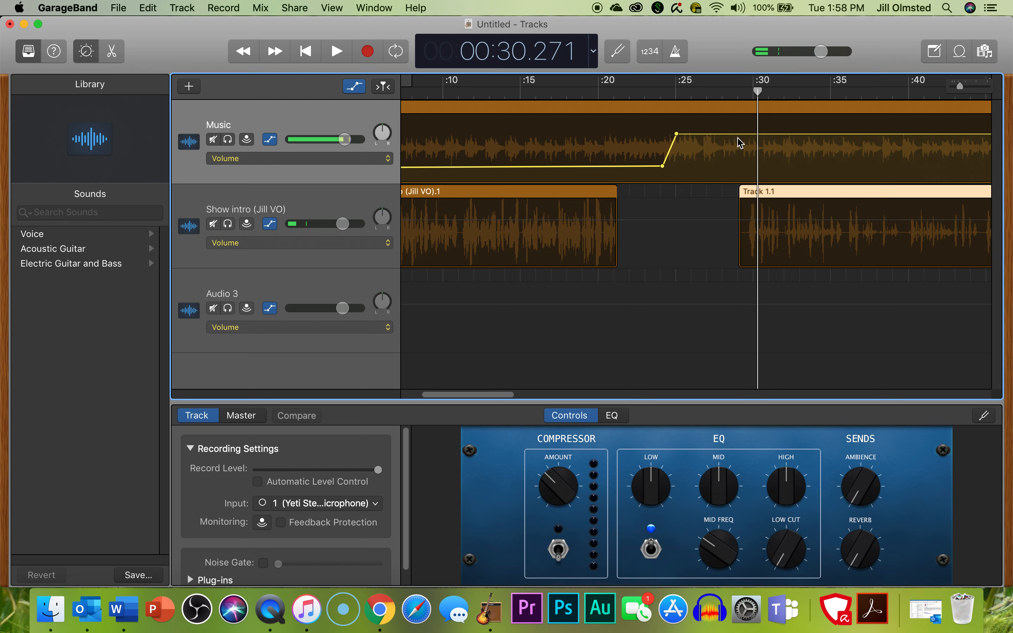
# - Lower the music's volume between about 29 and 30 seconds under the Track 1 region, and play the fade from 28.750 seconds
pyautogui.click(739, 135)
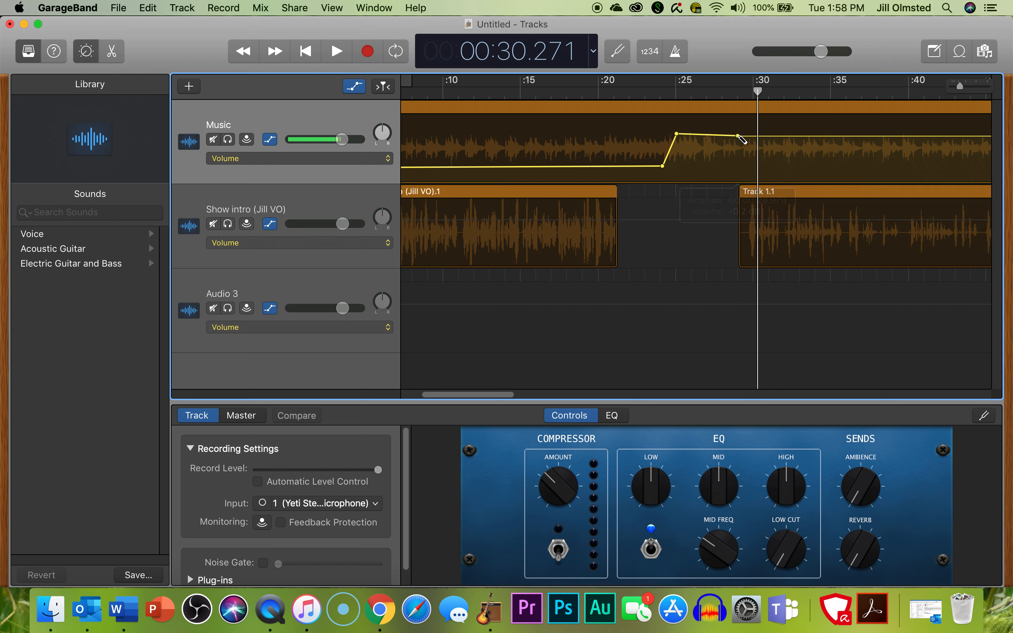
pyautogui.click(744, 137)
pyautogui.moveTo(744, 138); pyautogui.dragTo(758, 167)
pyautogui.moveTo(758, 92); pyautogui.dragTo(733, 94)
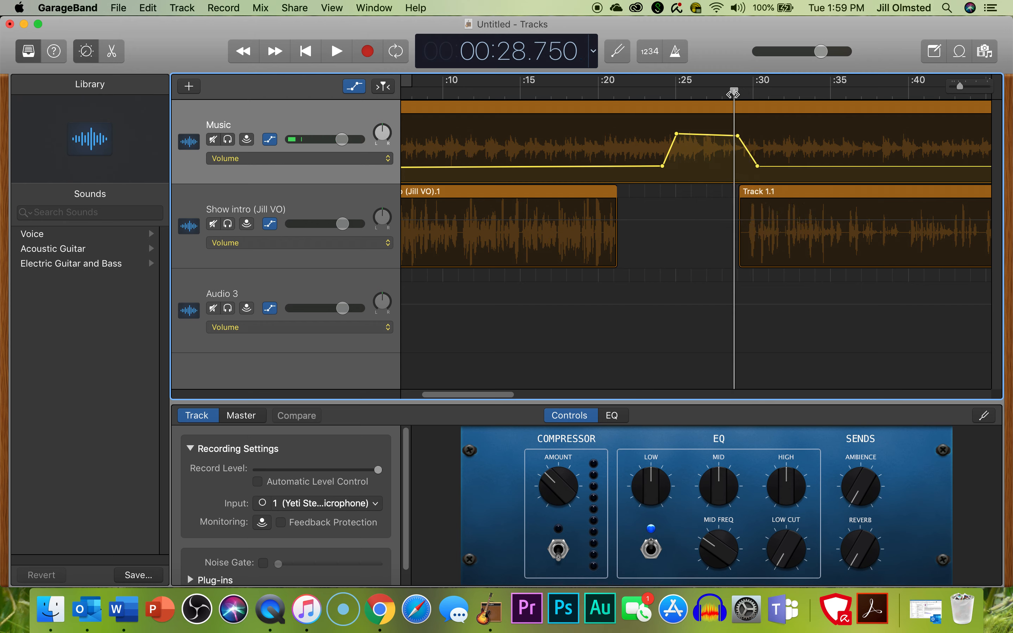
pyautogui.press('space')
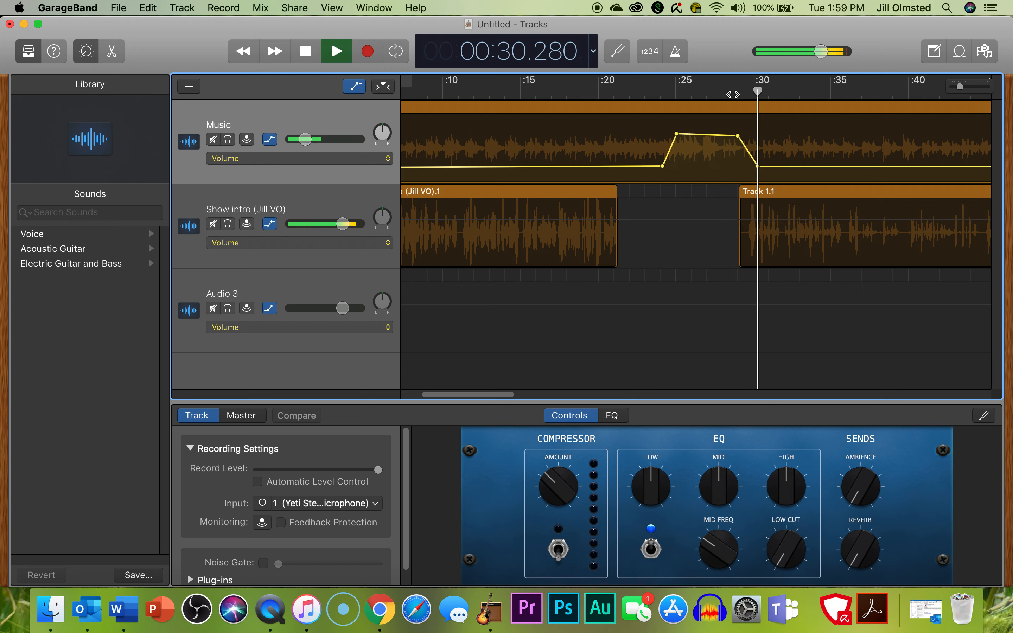
pyautogui.press('space')
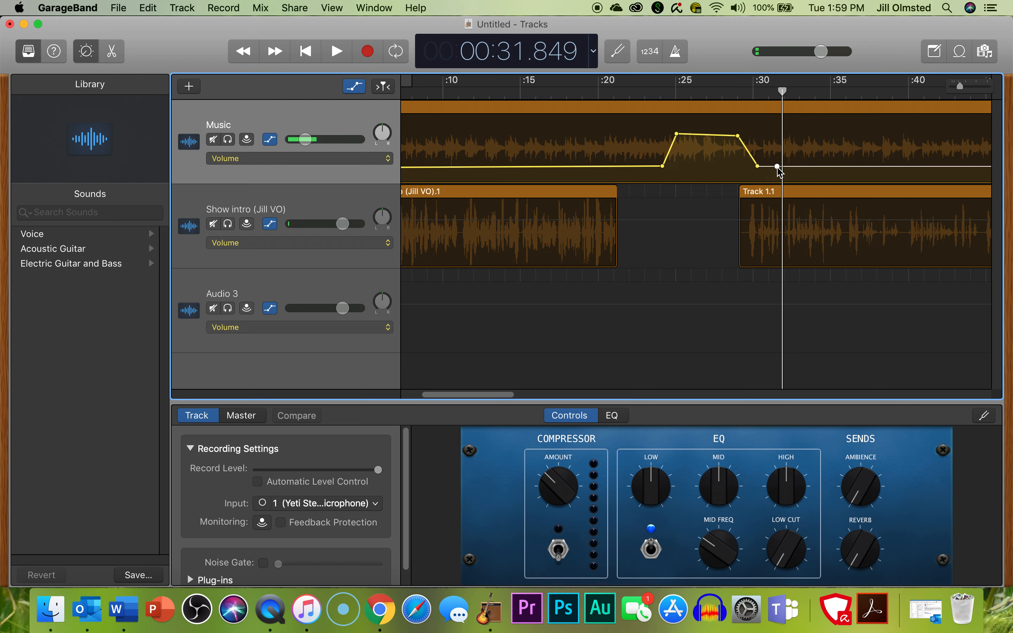
# - Lower the music's volume slightly more at about 32 seconds, and trim the end of the music region to about 49 seconds
pyautogui.moveTo(778, 167); pyautogui.dragTo(782, 172)
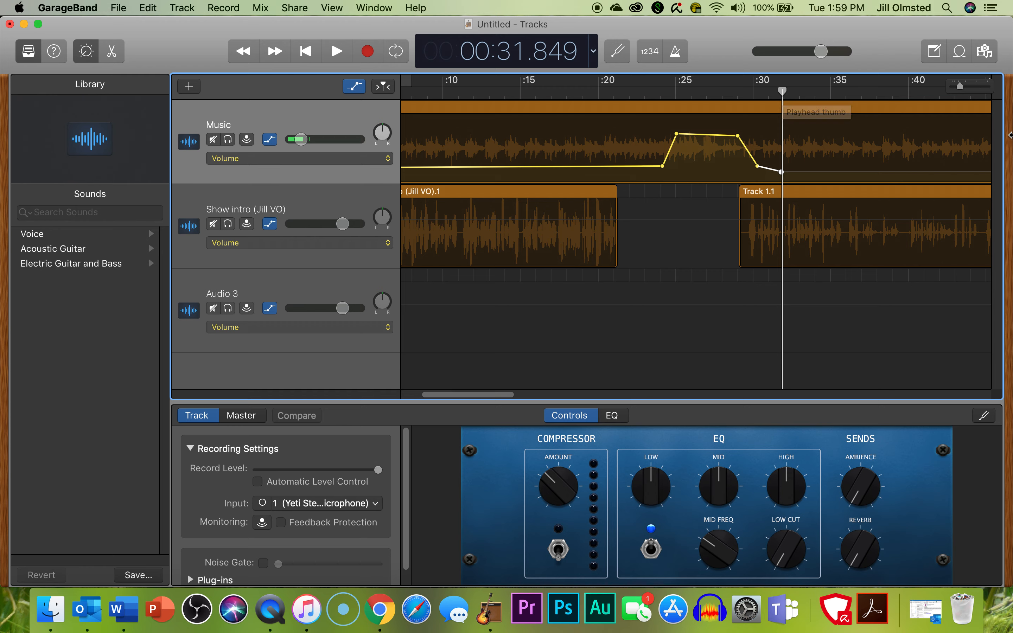
pyautogui.moveTo(961, 89); pyautogui.dragTo(905, 88)
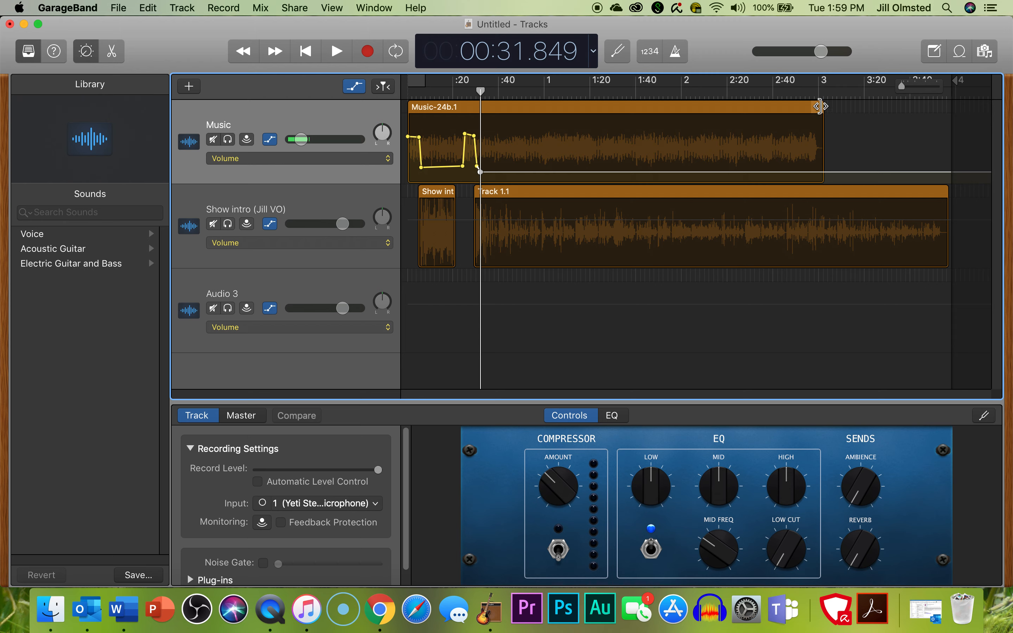
pyautogui.moveTo(819, 107); pyautogui.dragTo(517, 136)
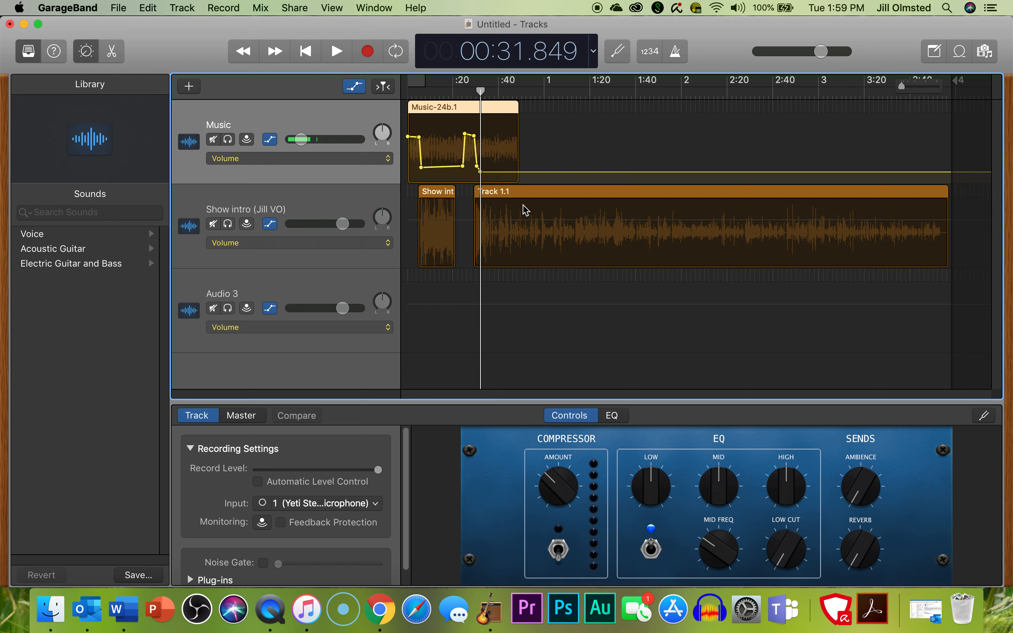
# - Show the voice-over track's volume line and play from 6 seconds, checking the master output level
pyautogui.click(437, 204)
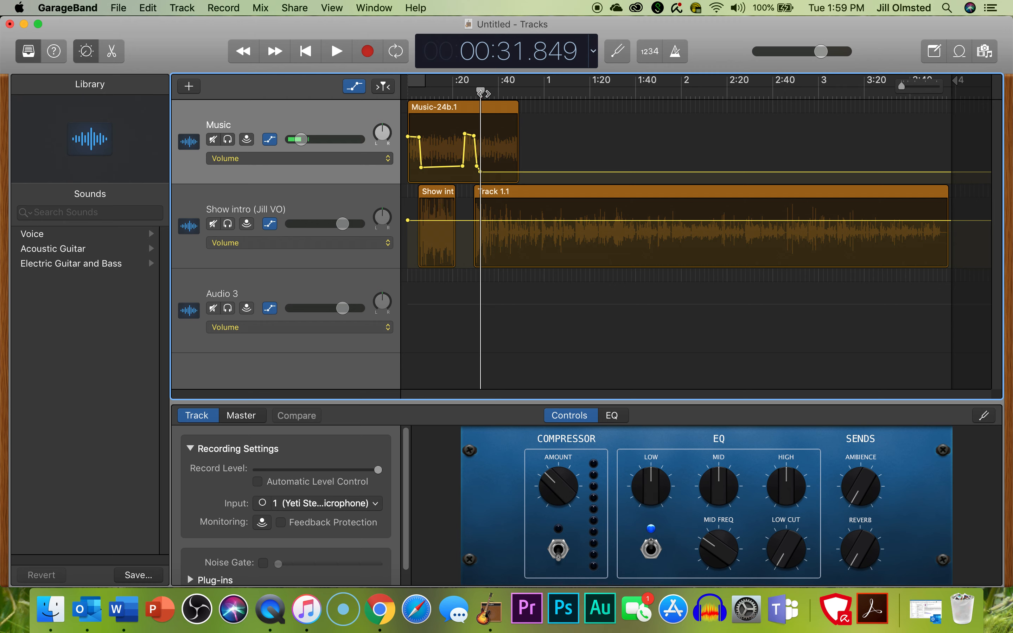
pyautogui.moveTo(480, 91); pyautogui.dragTo(422, 94)
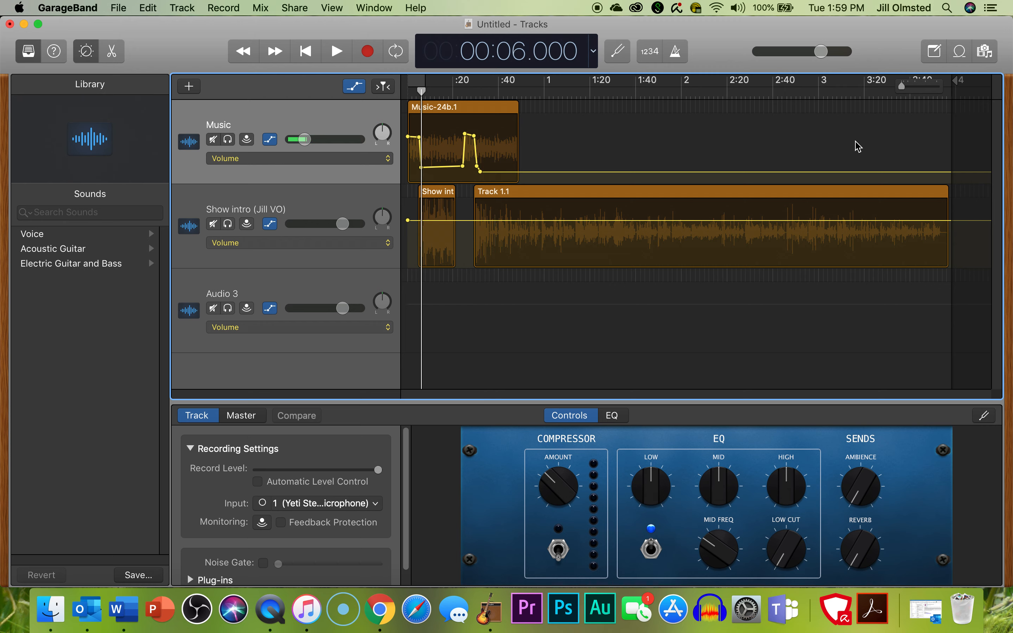
pyautogui.press('space')
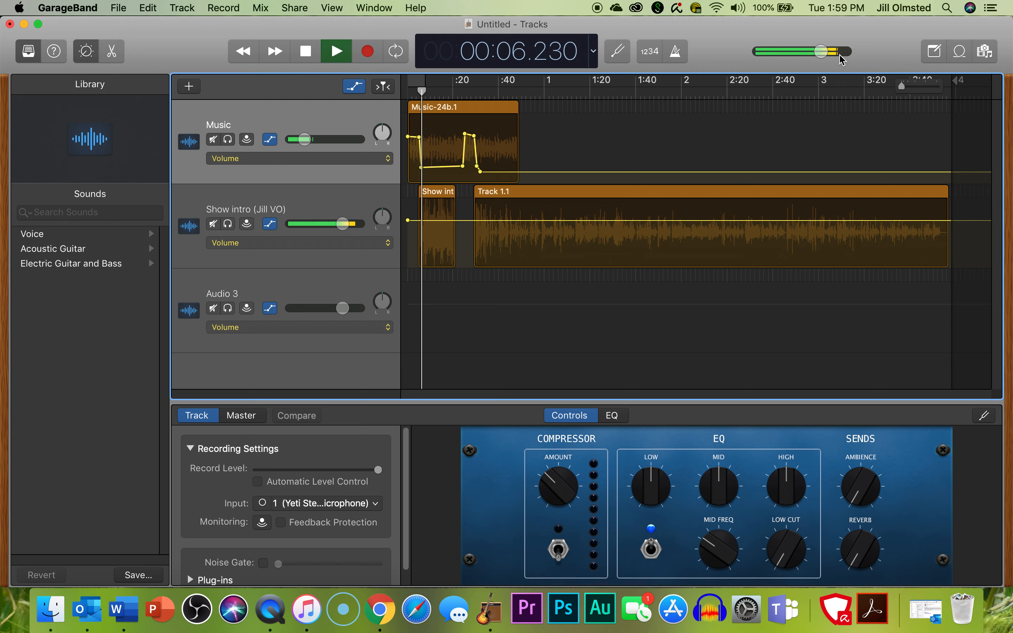
pyautogui.press('space')
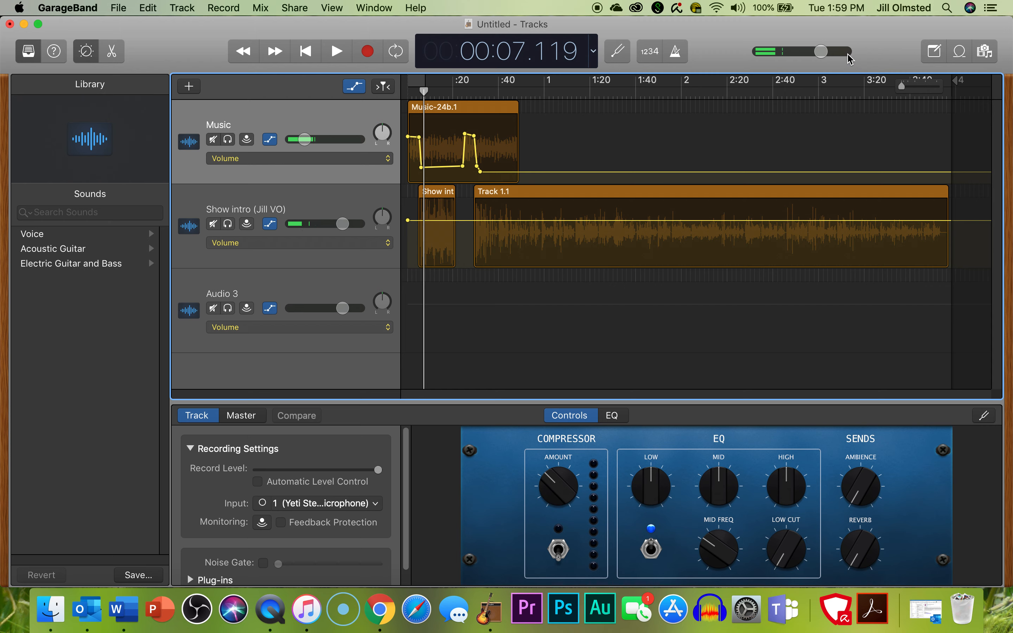
# - Lower the whole voice-over track's volume line in two small steps, playing a short passage after each to check the master output level
pyautogui.click(432, 222)
pyautogui.moveTo(435, 226); pyautogui.dragTo(434, 232)
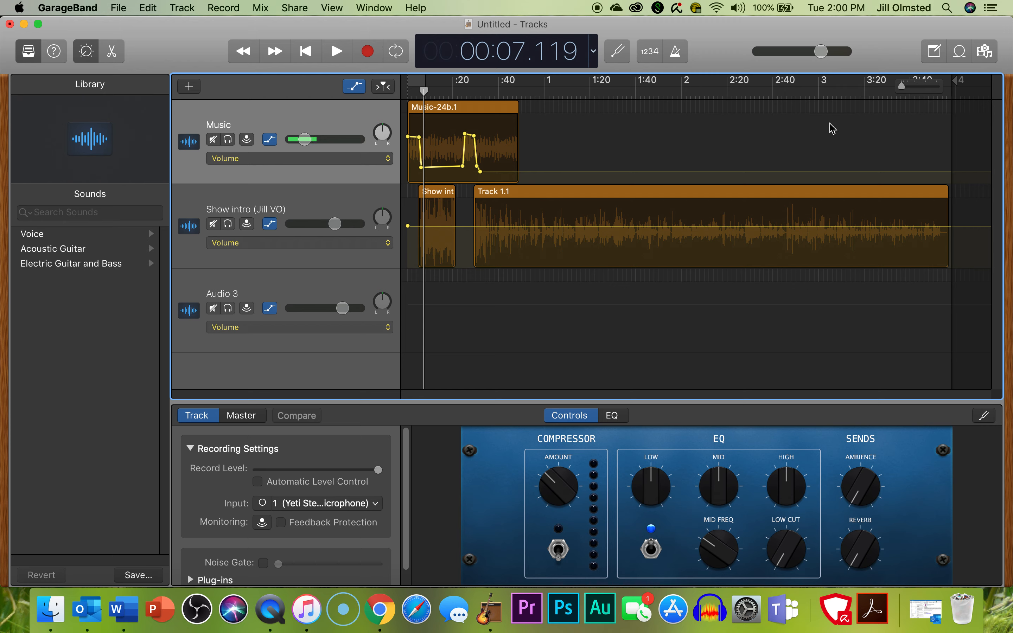
pyautogui.press('space')
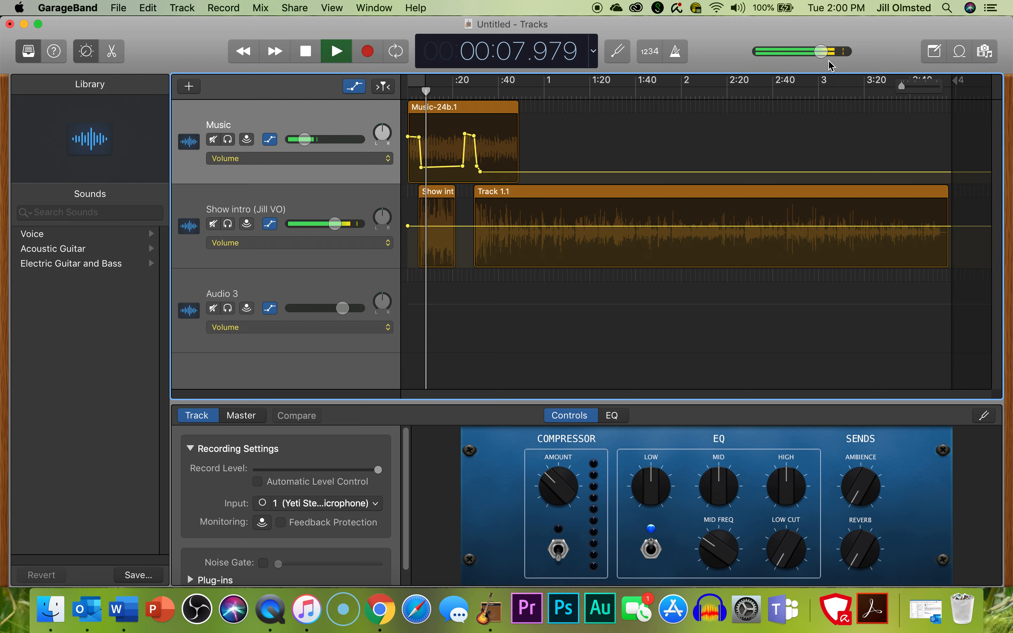
pyautogui.press('space')
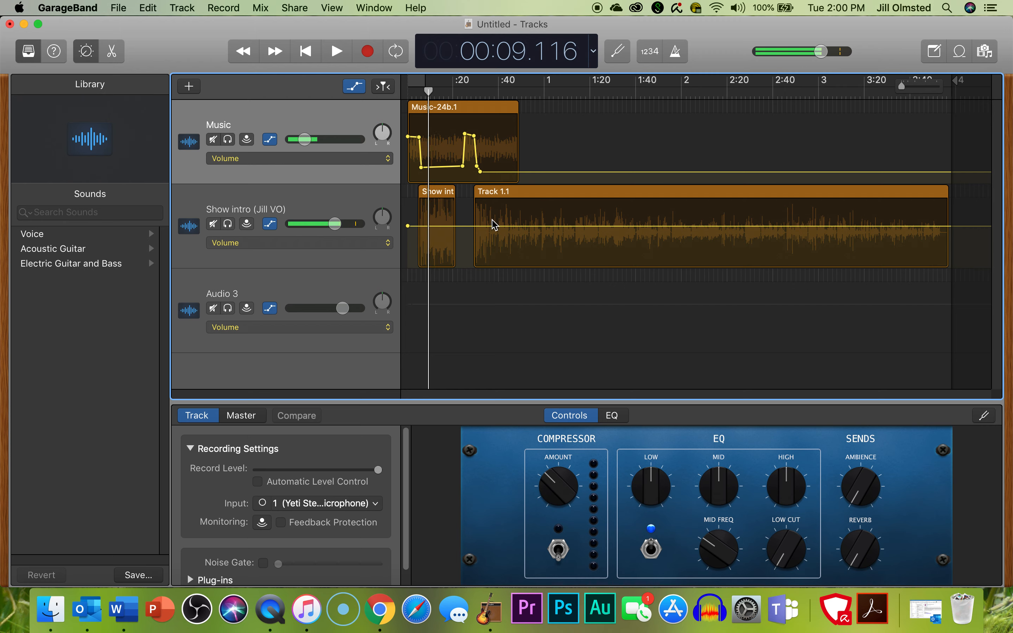
pyautogui.moveTo(453, 229); pyautogui.dragTo(452, 231)
pyautogui.press('space')
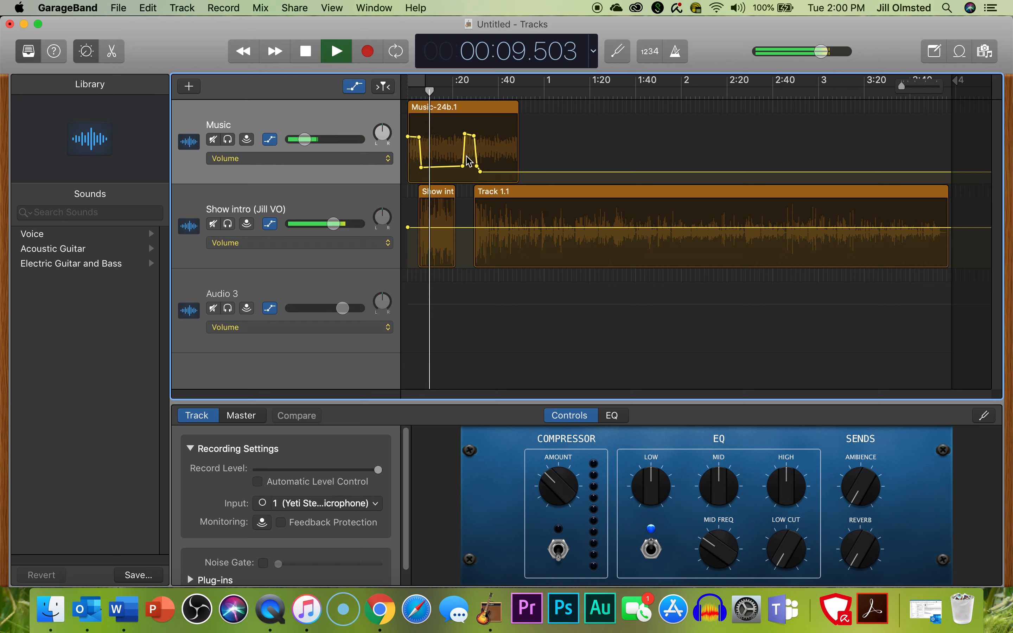
pyautogui.press('space')
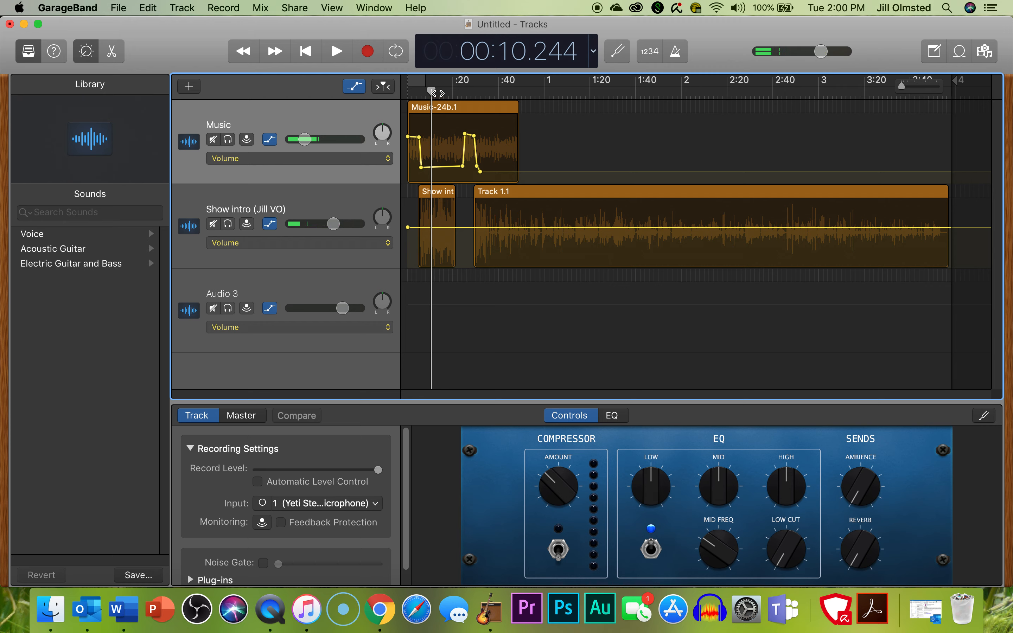
# - Play the Track 1 region with the music from 40 seconds to check their levels
pyautogui.moveTo(431, 90); pyautogui.dragTo(496, 103)
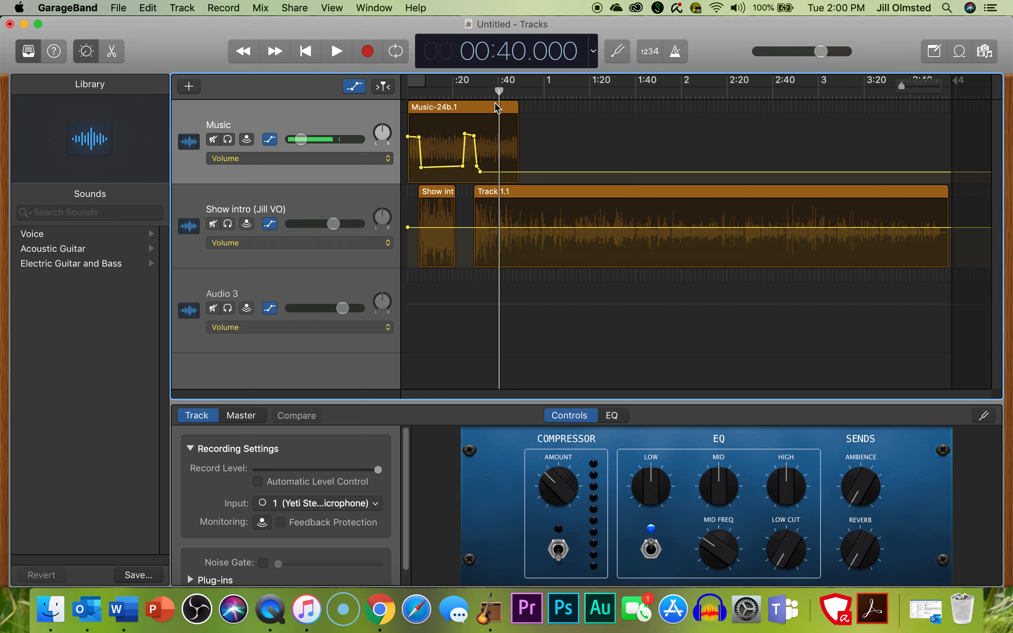
pyautogui.press('space')
pyautogui.press('space')
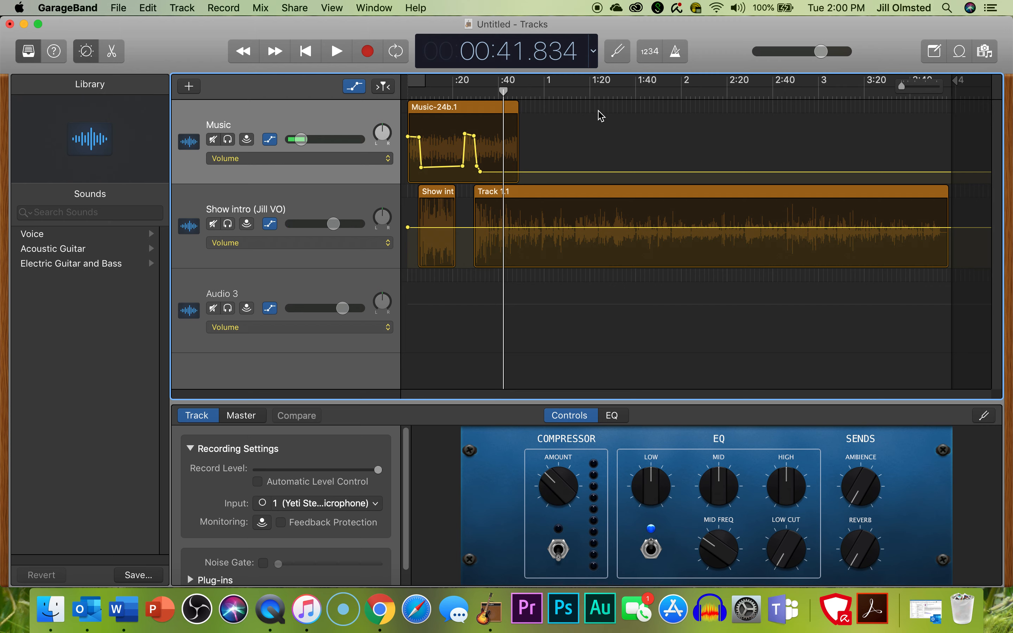
# - Play the voice-over around 3:27 to 3:31 several times to find the cut point for a new ending
pyautogui.moveTo(503, 91); pyautogui.dragTo(891, 153)
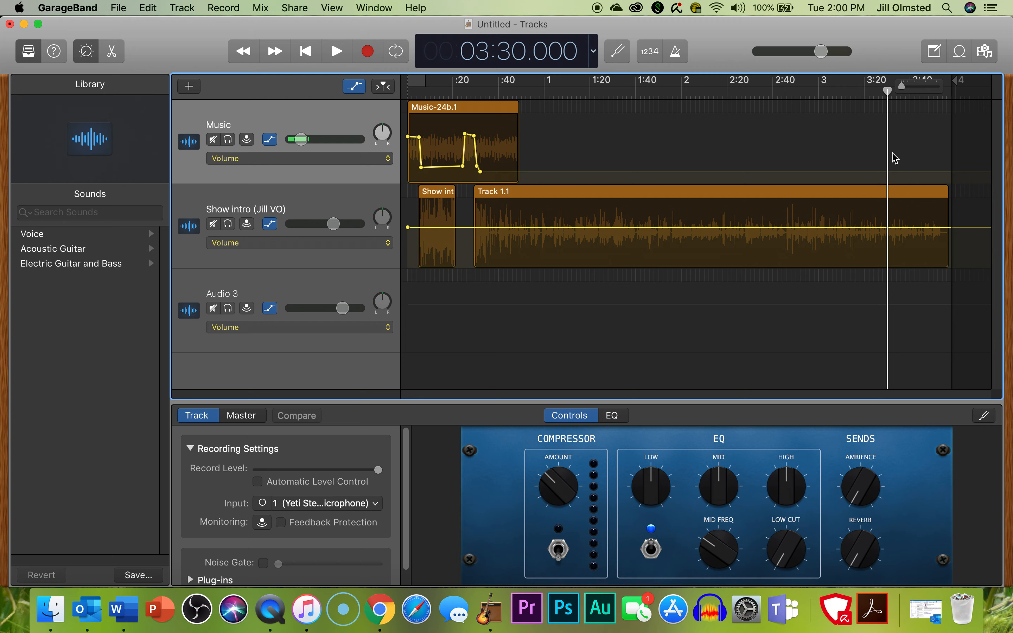
pyautogui.press('space')
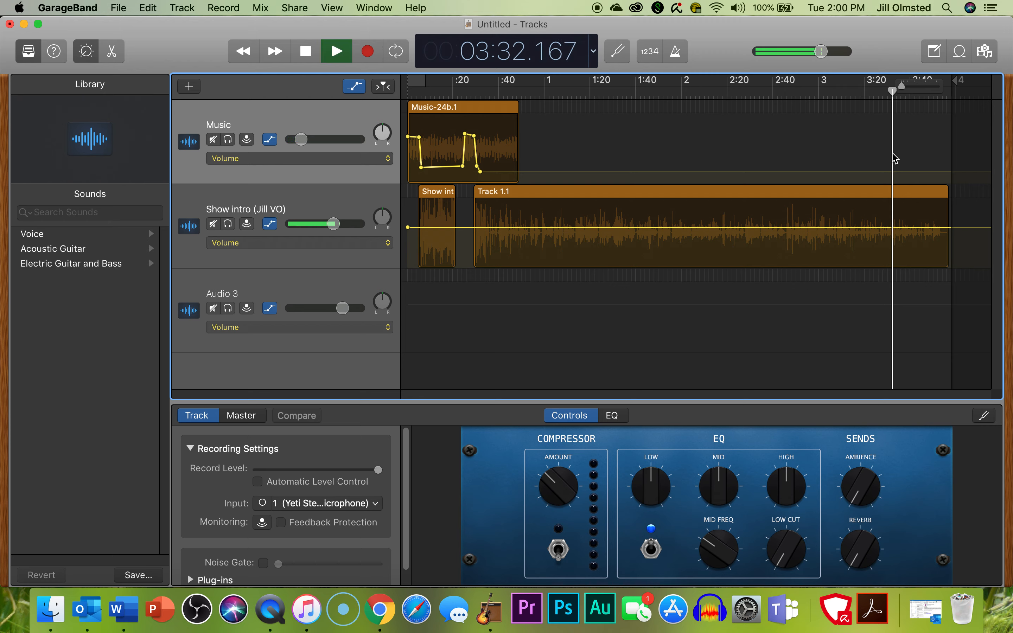
pyautogui.press('space')
pyautogui.moveTo(892, 93); pyautogui.dragTo(890, 92)
pyautogui.press('space')
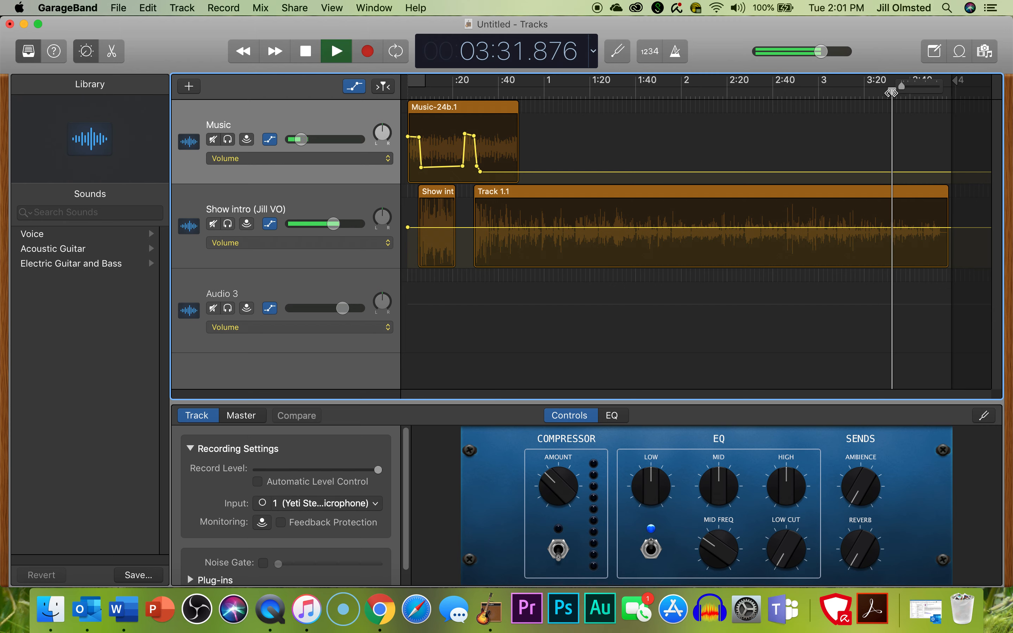
pyautogui.press('space')
pyautogui.moveTo(893, 92); pyautogui.dragTo(882, 94)
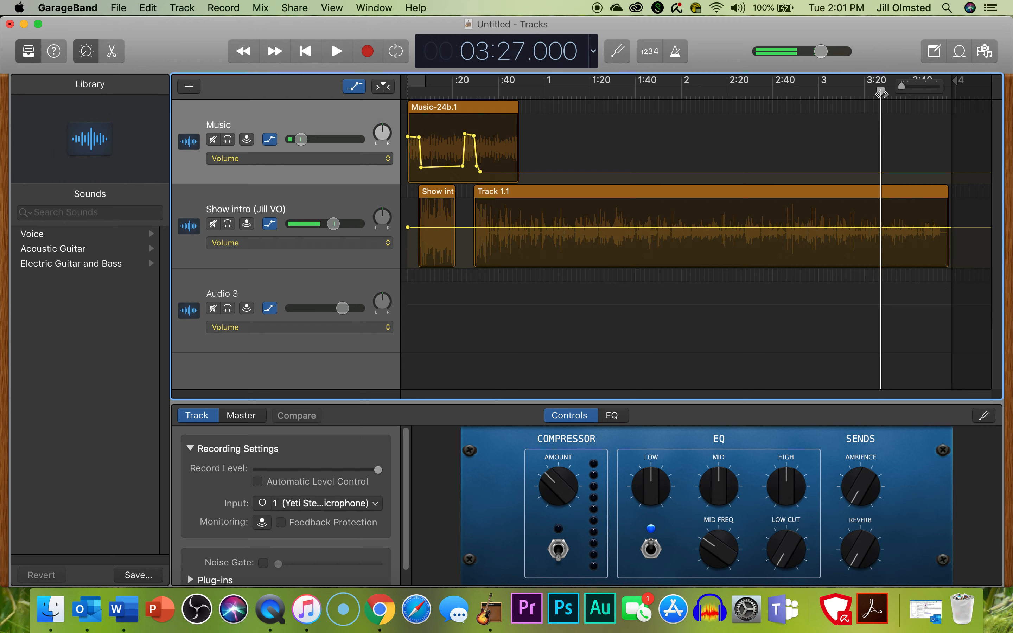
pyautogui.press('space')
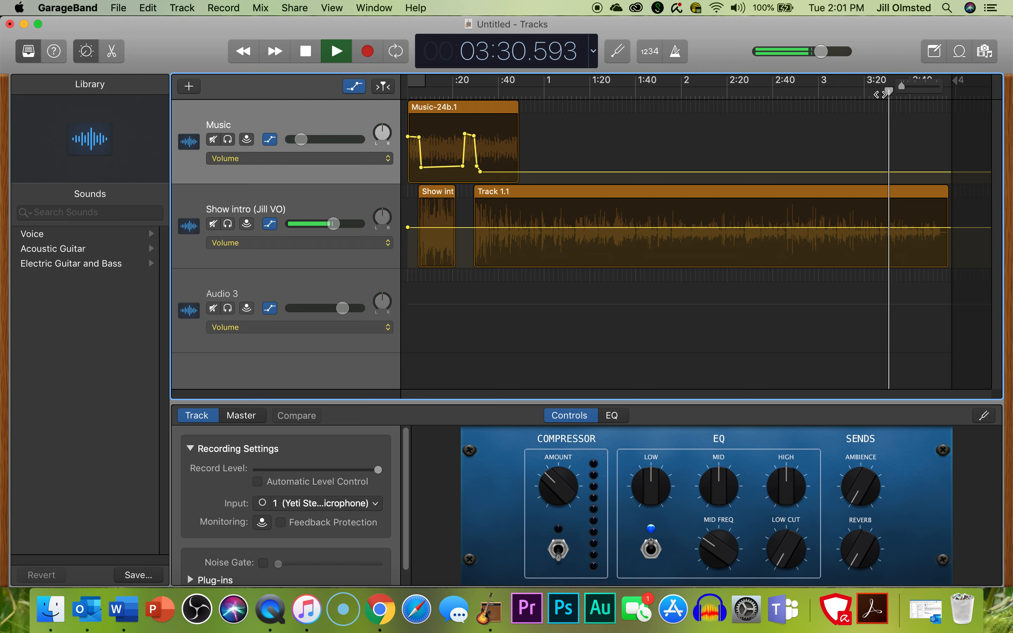
pyautogui.press('space')
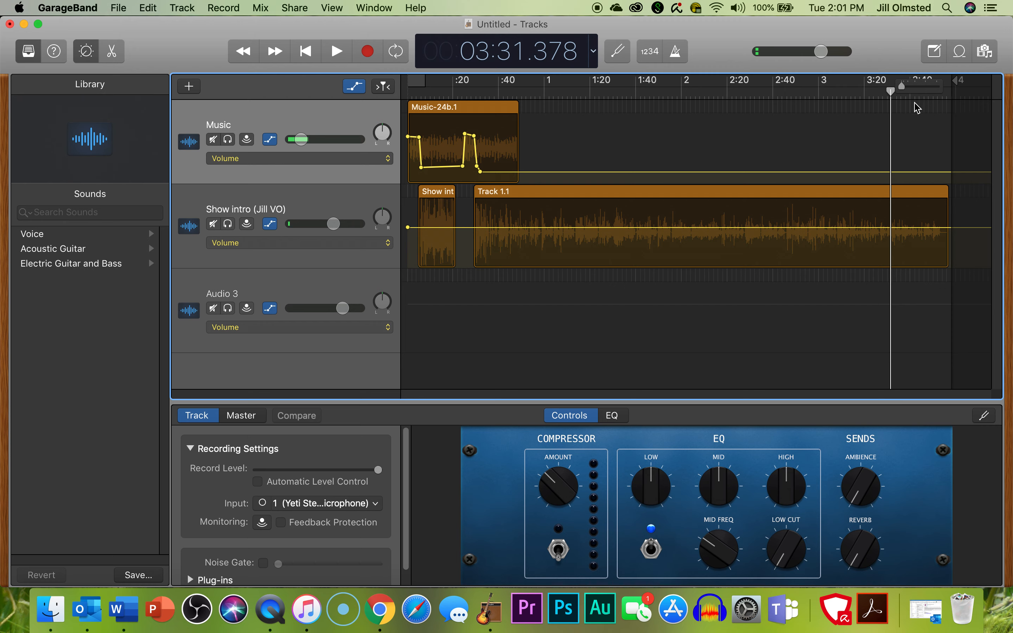
# - Hide the automation, split the Track 1 region in the pause at 3:31.460 and delete everything after the split
pyautogui.moveTo(903, 87); pyautogui.dragTo(932, 94)
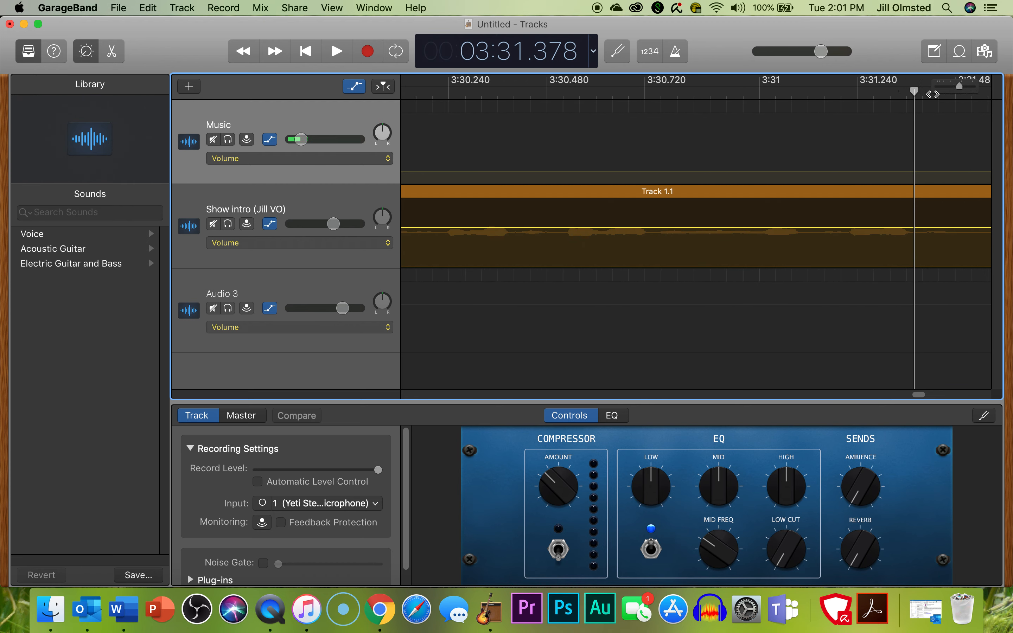
pyautogui.click(354, 87)
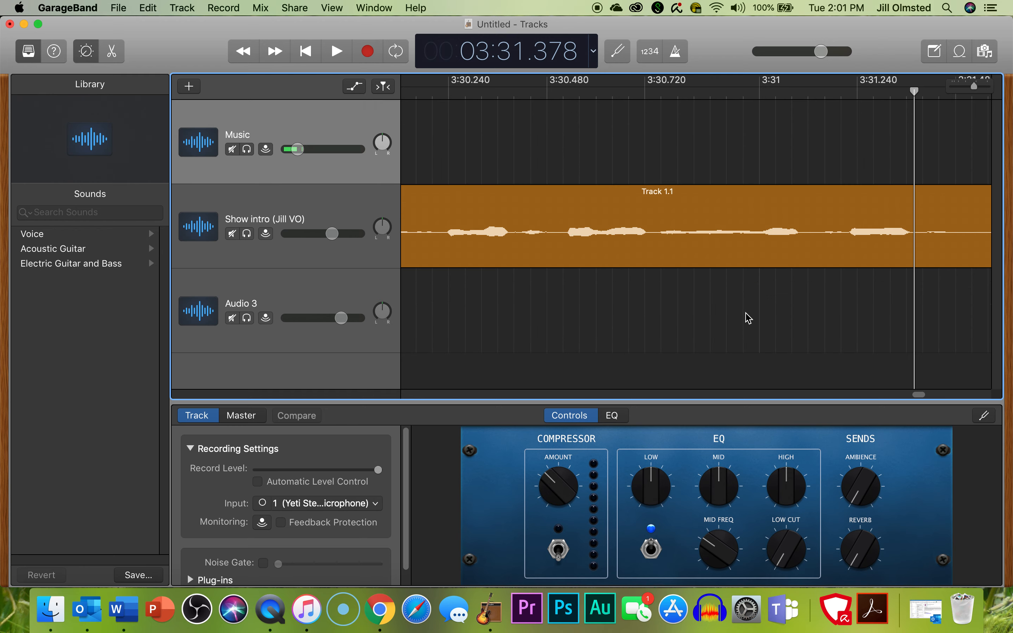
pyautogui.moveTo(929, 401); pyautogui.dragTo(931, 406)
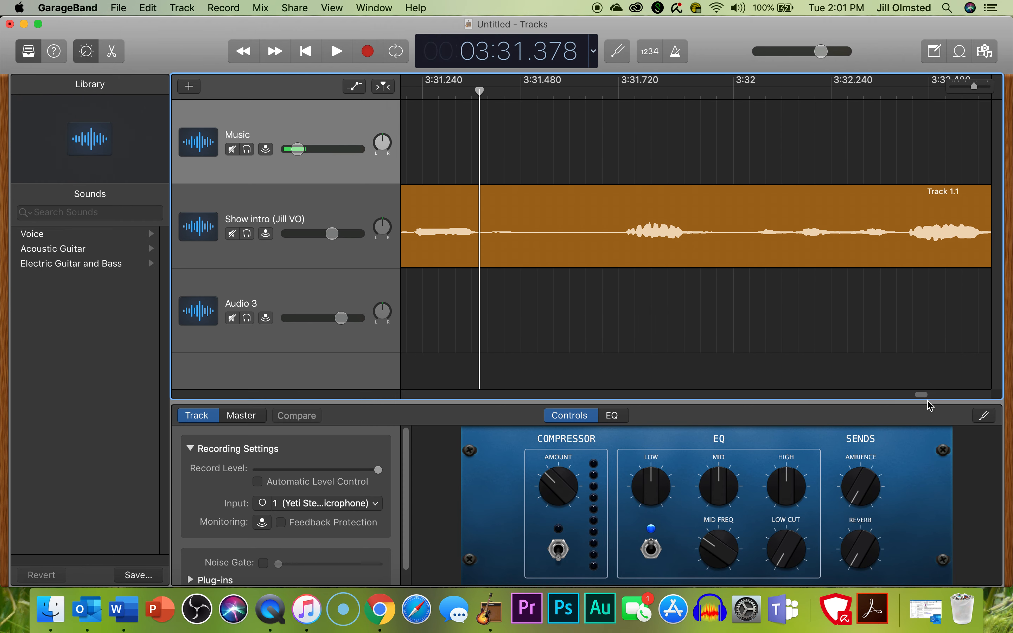
pyautogui.moveTo(480, 103); pyautogui.dragTo(514, 103)
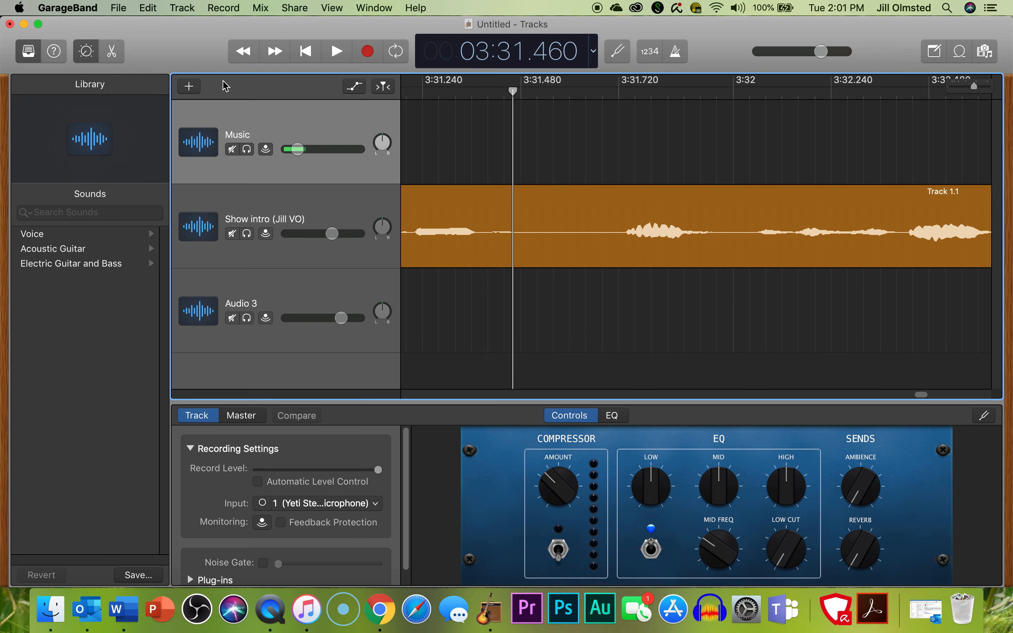
pyautogui.click(450, 206)
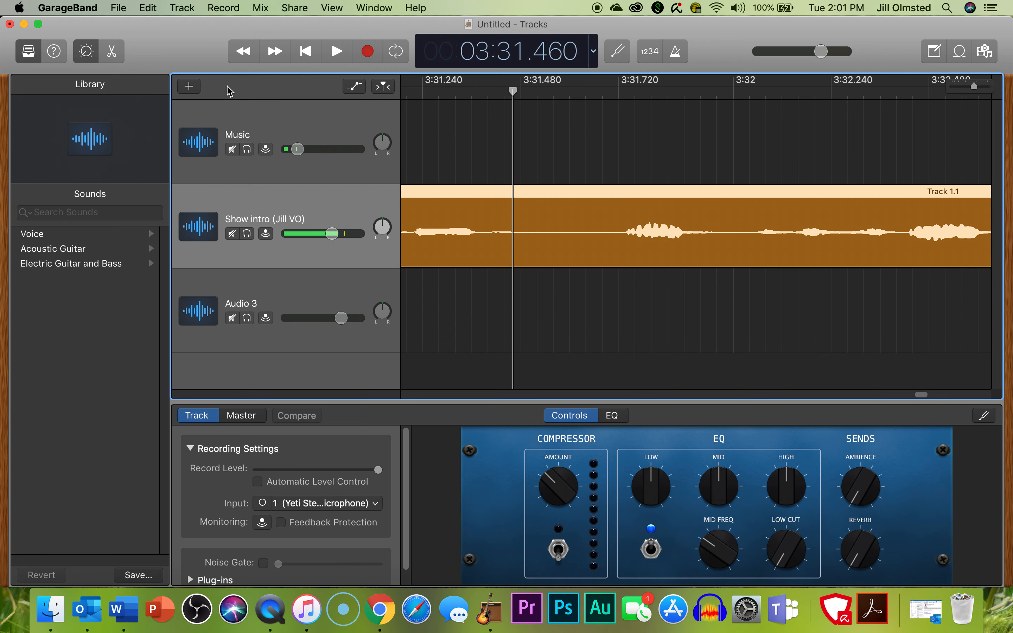
pyautogui.click(148, 8)
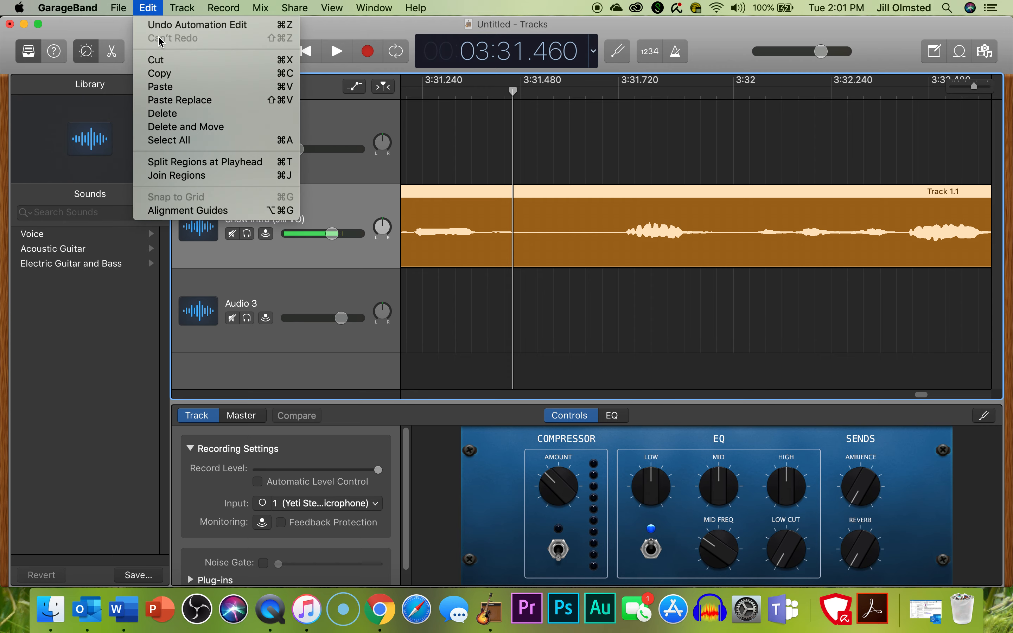
pyautogui.click(187, 164)
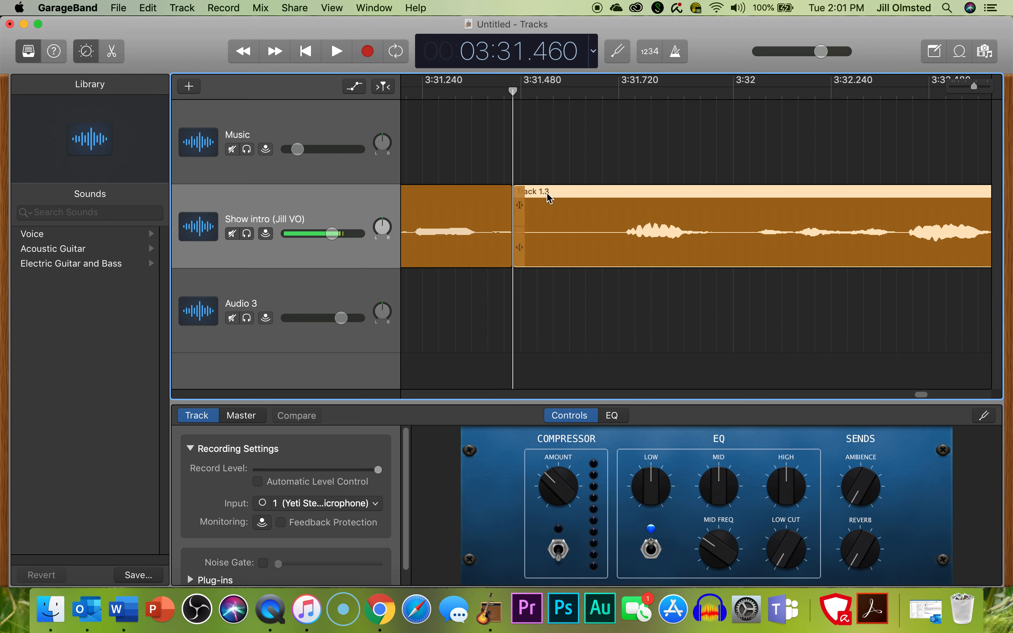
pyautogui.moveTo(552, 199); pyautogui.dragTo(595, 205)
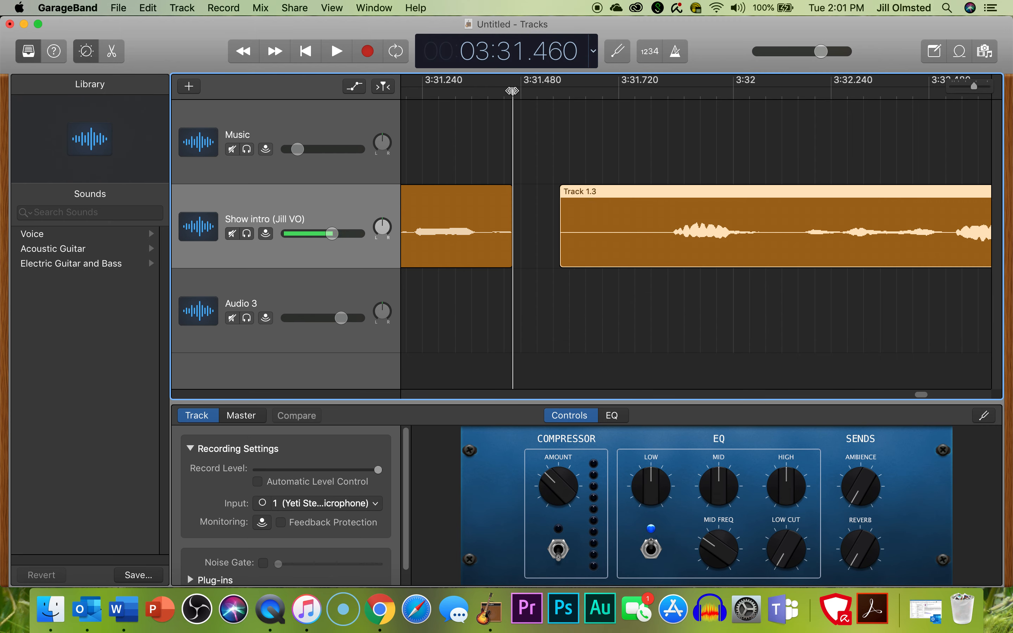
pyautogui.press('Delete')
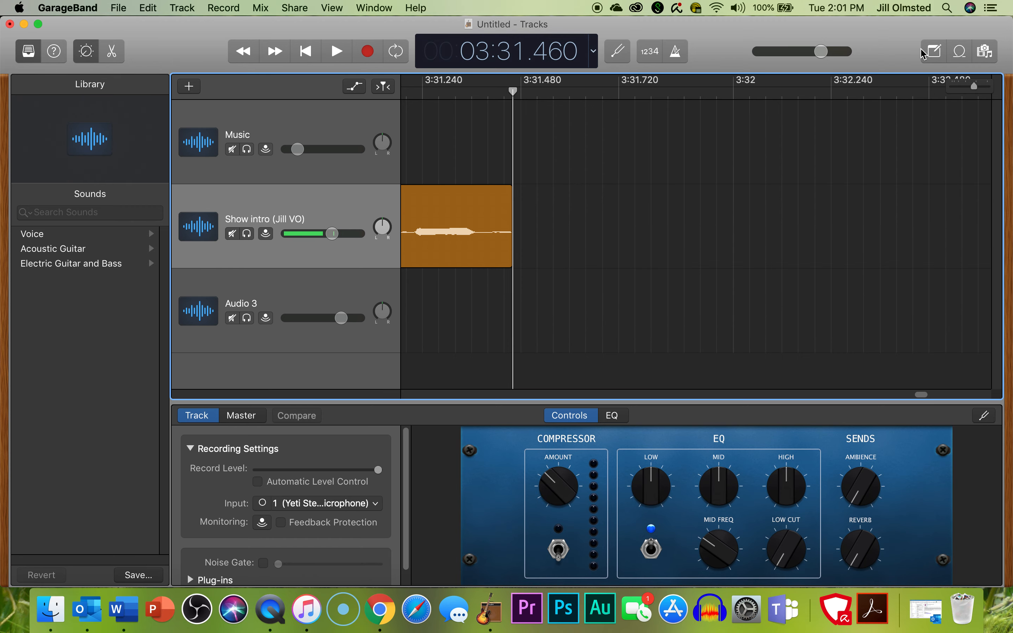
# - Add New ending.wav from the desktop's Raw audio folder to the voice-over track, starting at about 3:31.457 against the cut
pyautogui.moveTo(896, 28); pyautogui.dragTo(826, 27)
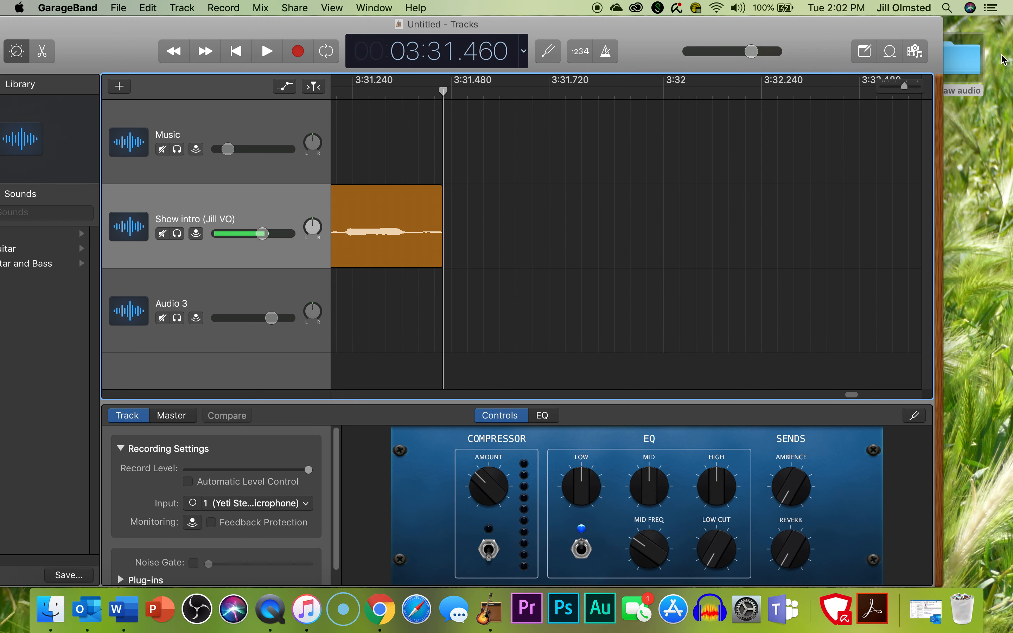
pyautogui.doubleClick(980, 58)
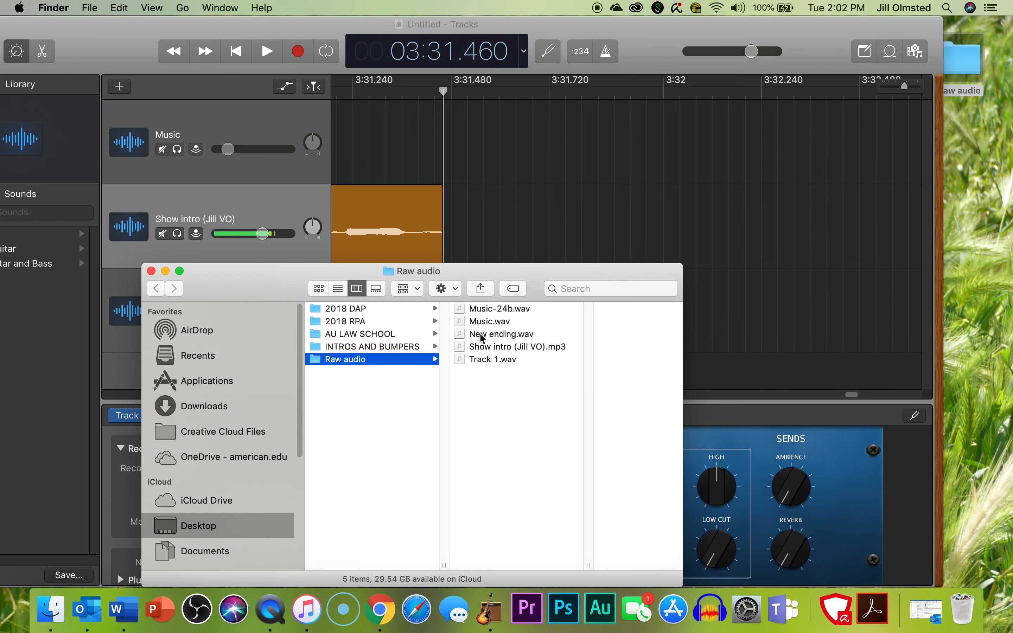
pyautogui.moveTo(471, 339); pyautogui.dragTo(467, 229)
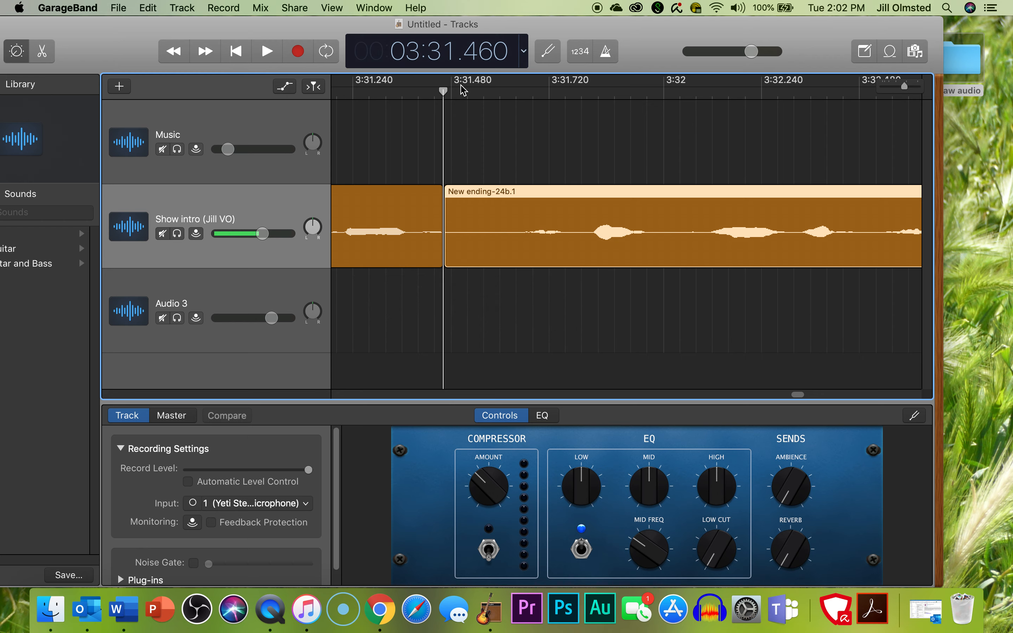
pyautogui.moveTo(442, 90); pyautogui.dragTo(423, 91)
pyautogui.moveTo(527, 200); pyautogui.dragTo(520, 197)
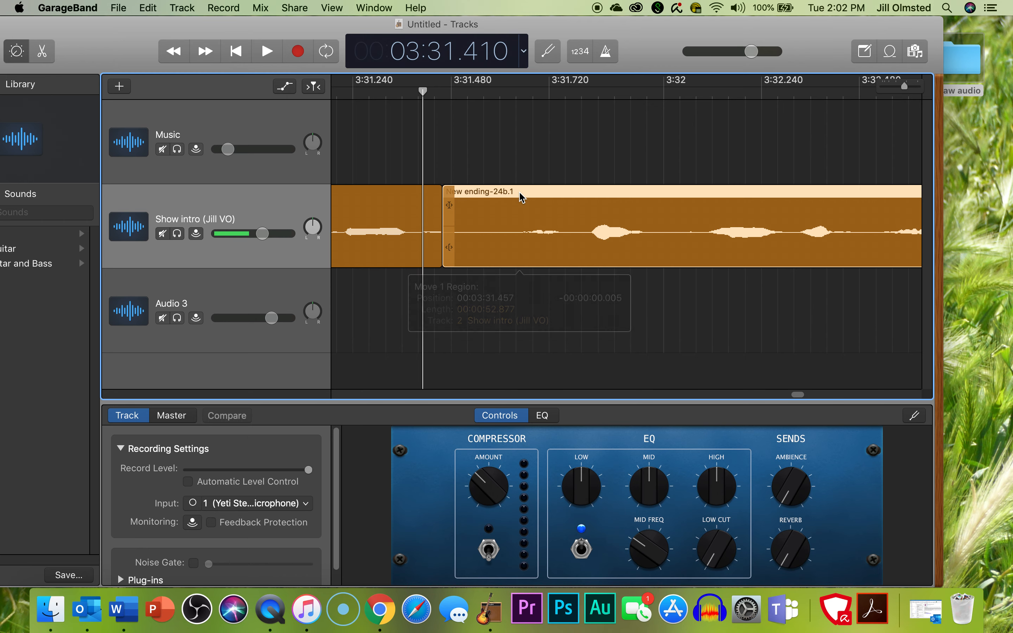
# - Play twice across the join between the Track 1 region and the new ending to check the edit
pyautogui.moveTo(422, 91); pyautogui.dragTo(425, 94)
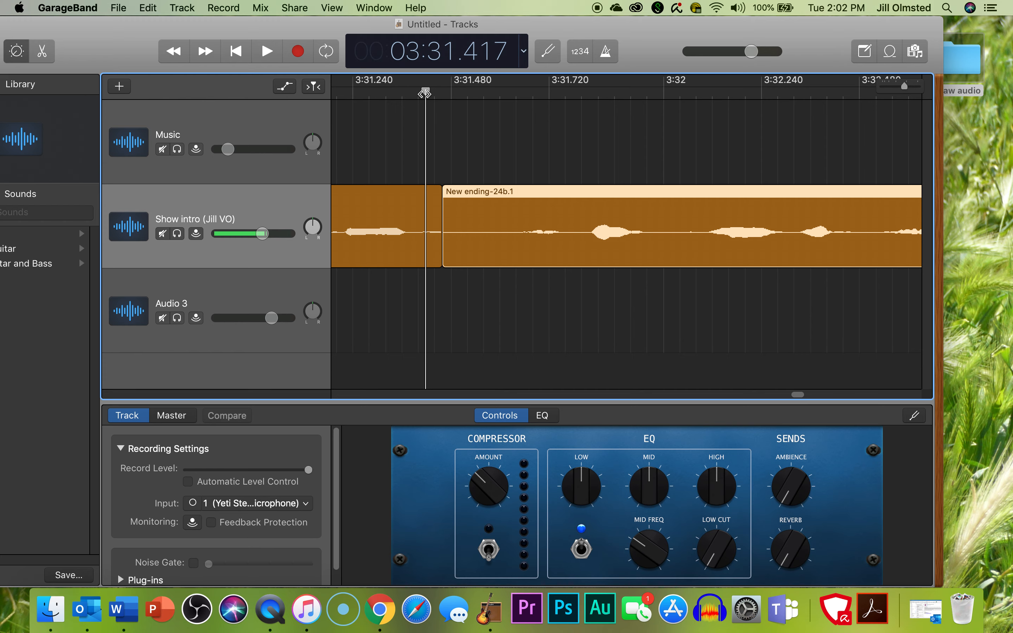
pyautogui.press('space')
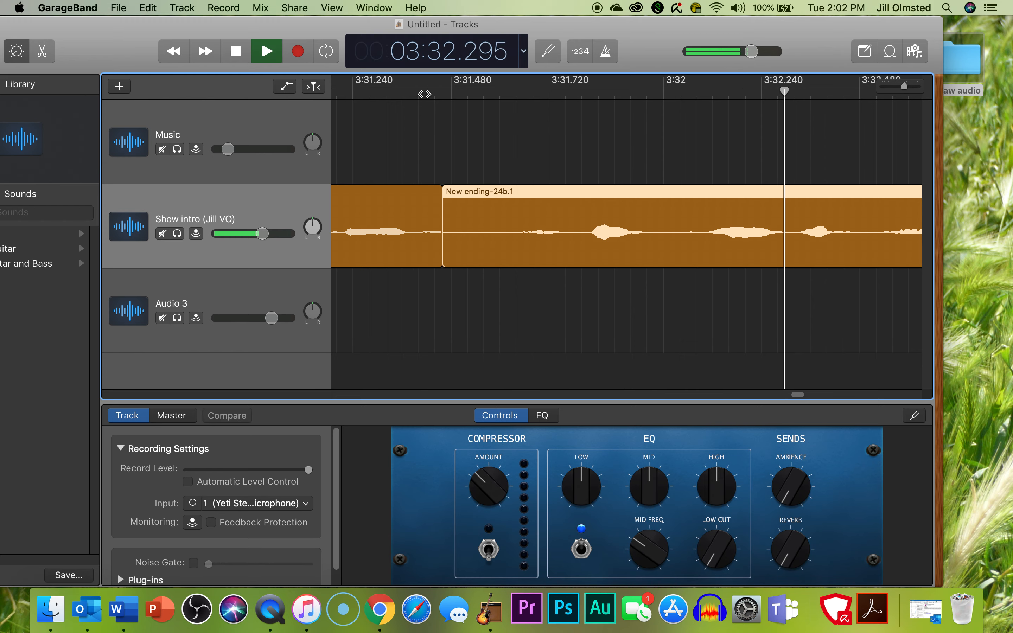
pyautogui.moveTo(902, 86); pyautogui.dragTo(883, 85)
pyautogui.moveTo(708, 396); pyautogui.dragTo(745, 408)
pyautogui.hscroll(5, 809, 290)
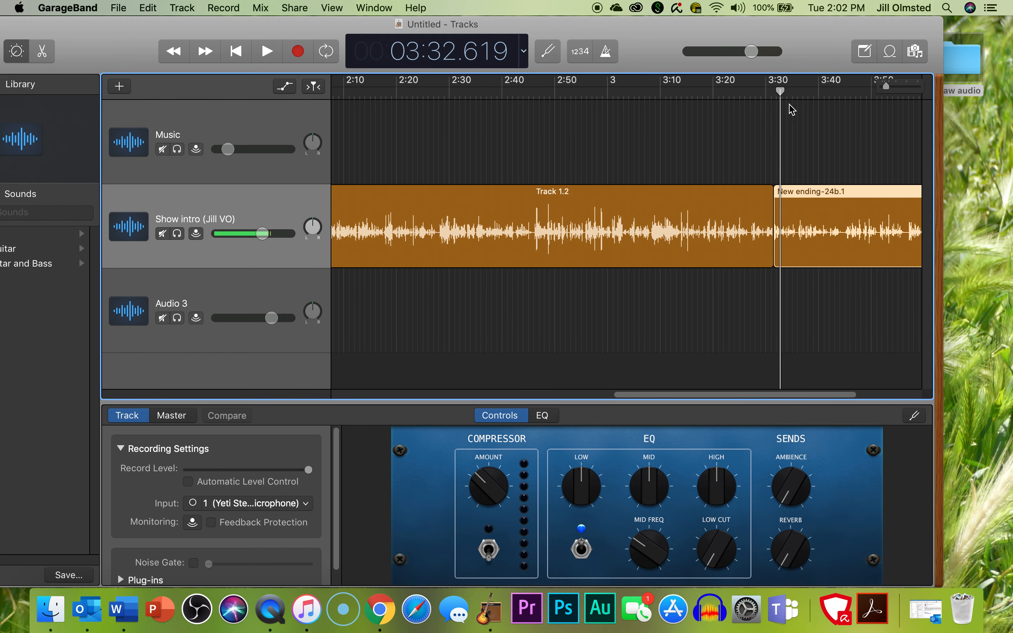
pyautogui.moveTo(780, 92); pyautogui.dragTo(750, 92)
pyautogui.press('space')
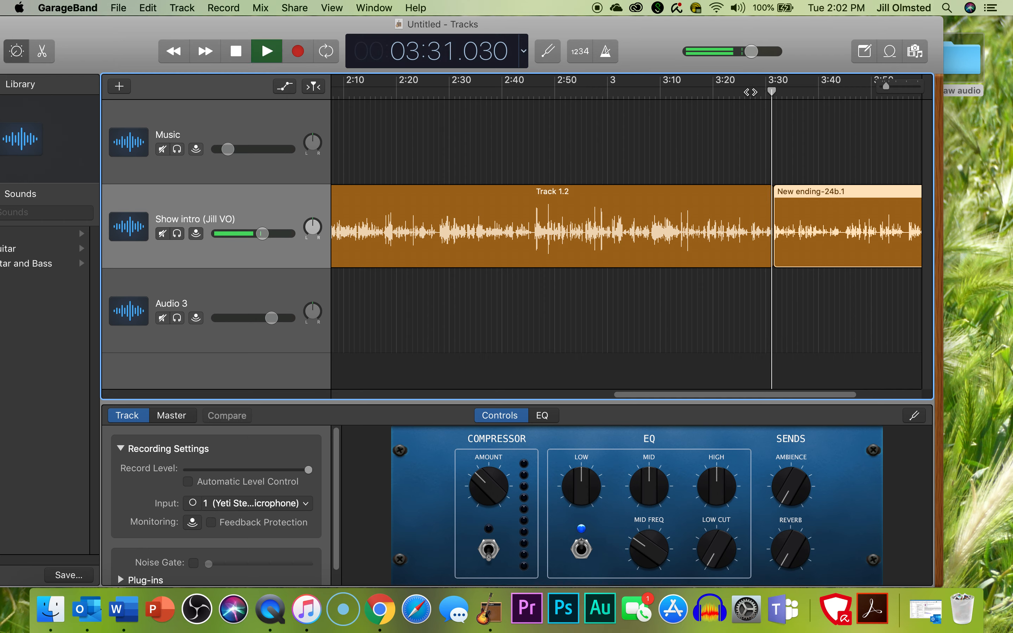
pyautogui.press('space')
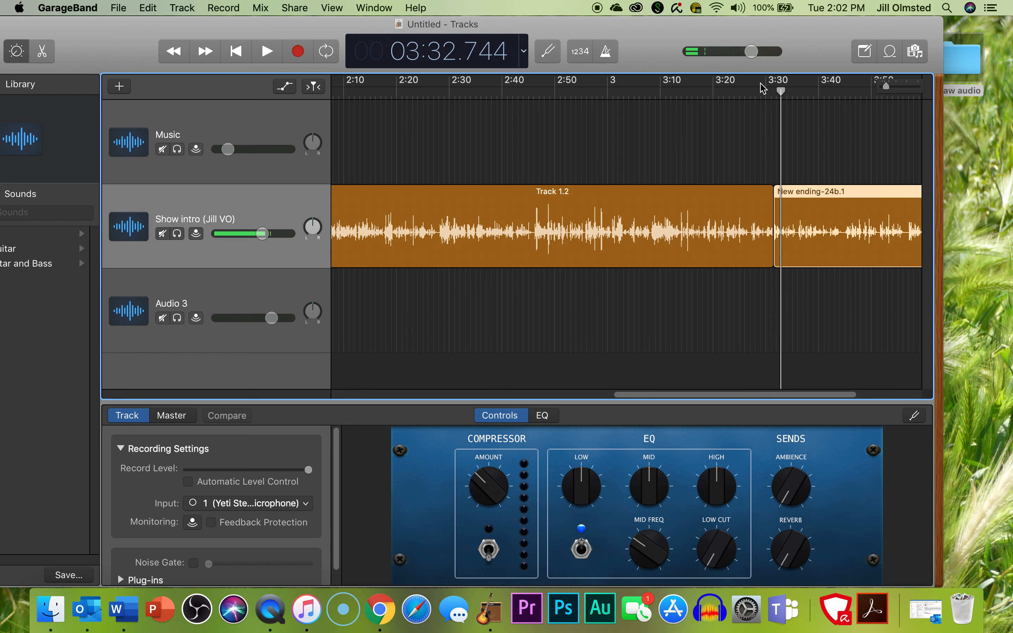
# - Add Music.wav from the Raw audio folder to the Music track near 4:20, overlapping the end of the voice-over
pyautogui.moveTo(780, 90); pyautogui.dragTo(779, 90)
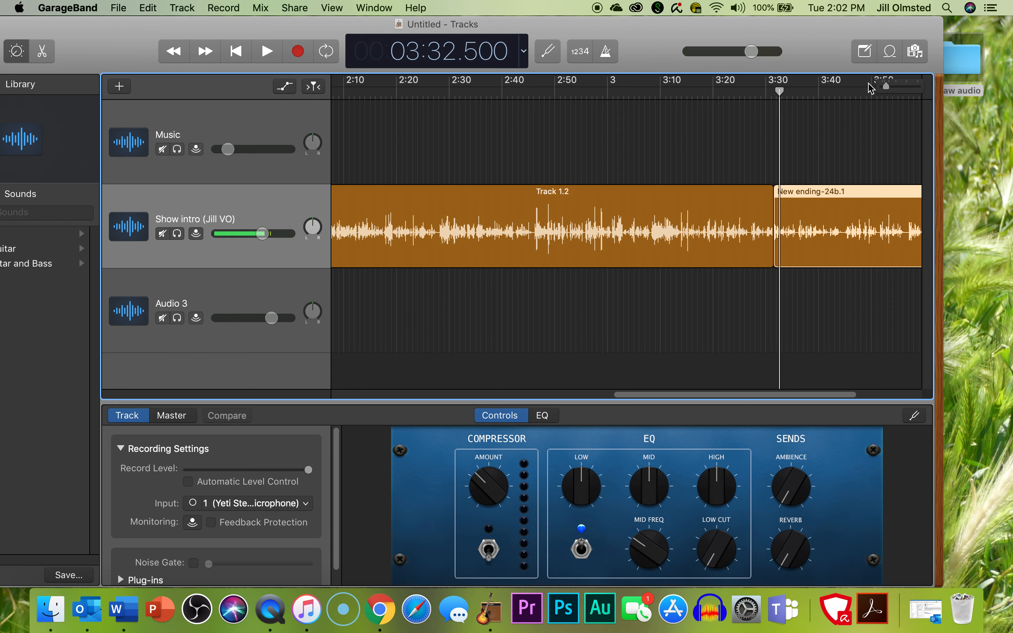
pyautogui.moveTo(889, 92); pyautogui.dragTo(839, 90)
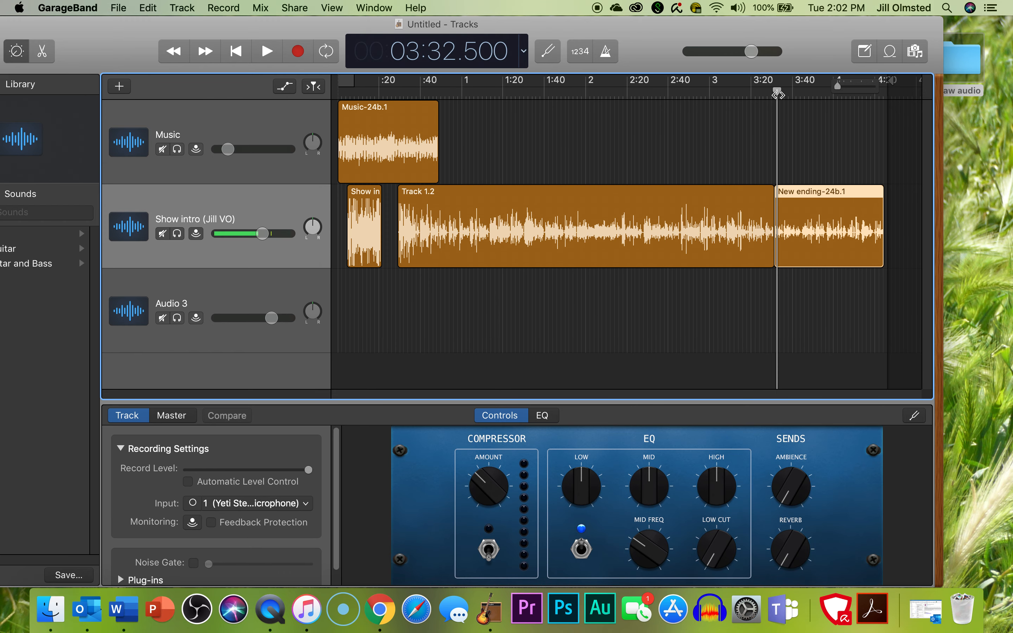
pyautogui.moveTo(777, 94); pyautogui.dragTo(875, 110)
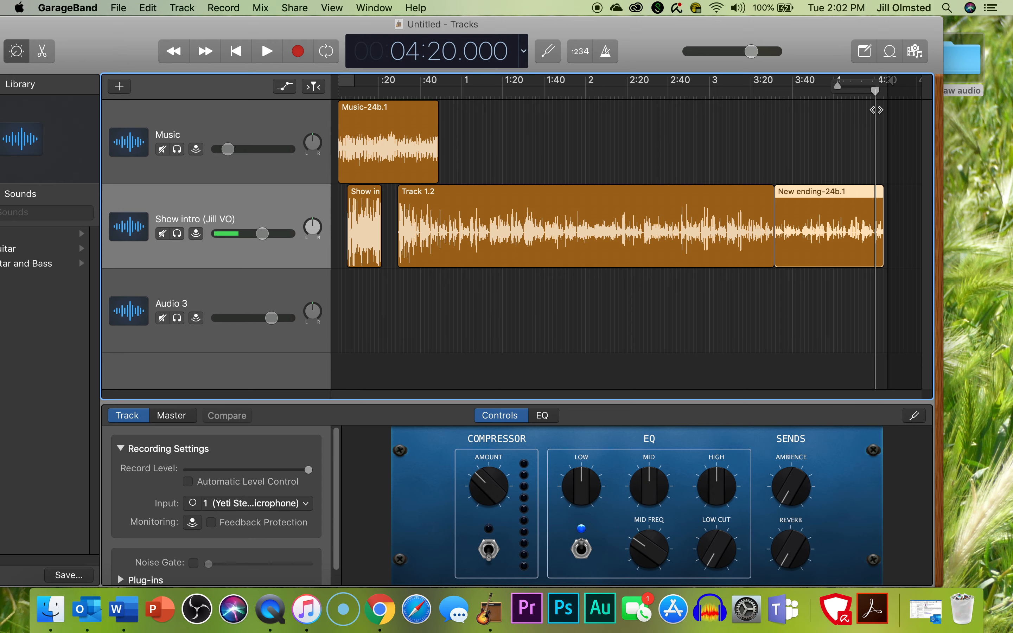
pyautogui.doubleClick(968, 67)
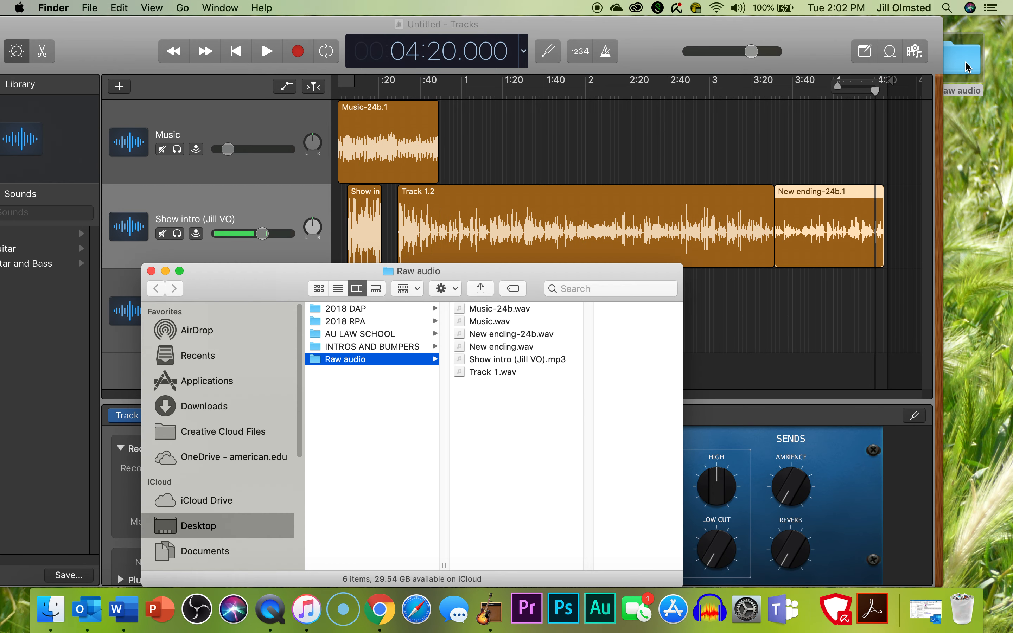
pyautogui.moveTo(464, 325); pyautogui.dragTo(873, 155)
pyautogui.click(151, 271)
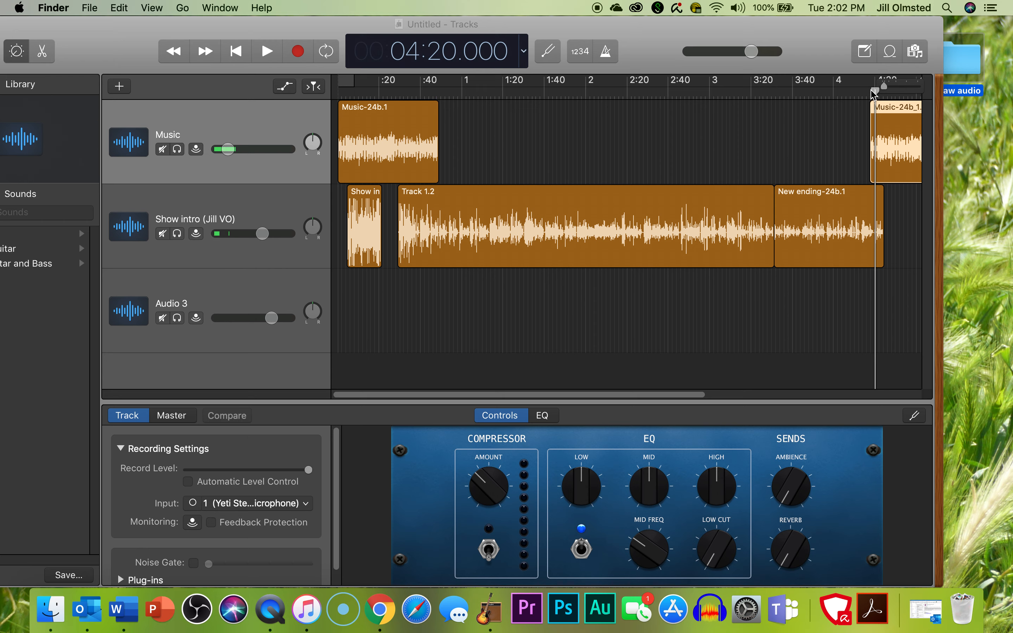
# - Play the closing music's entry under the voice-over, and shift the music region slightly later to about 4:19
pyautogui.moveTo(876, 94); pyautogui.dragTo(862, 91)
pyautogui.press('space')
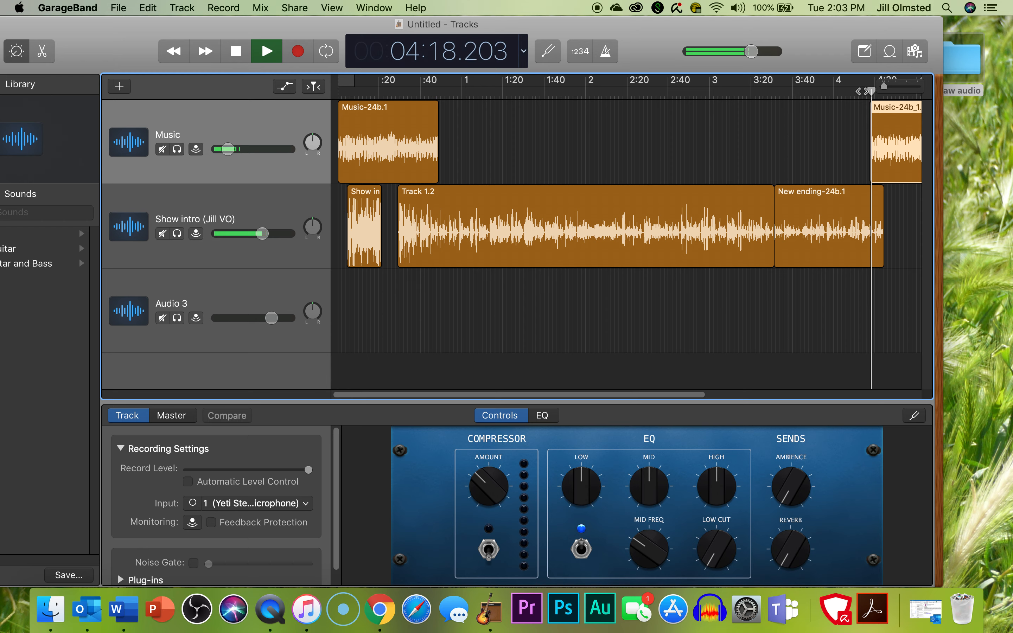
pyautogui.press('space')
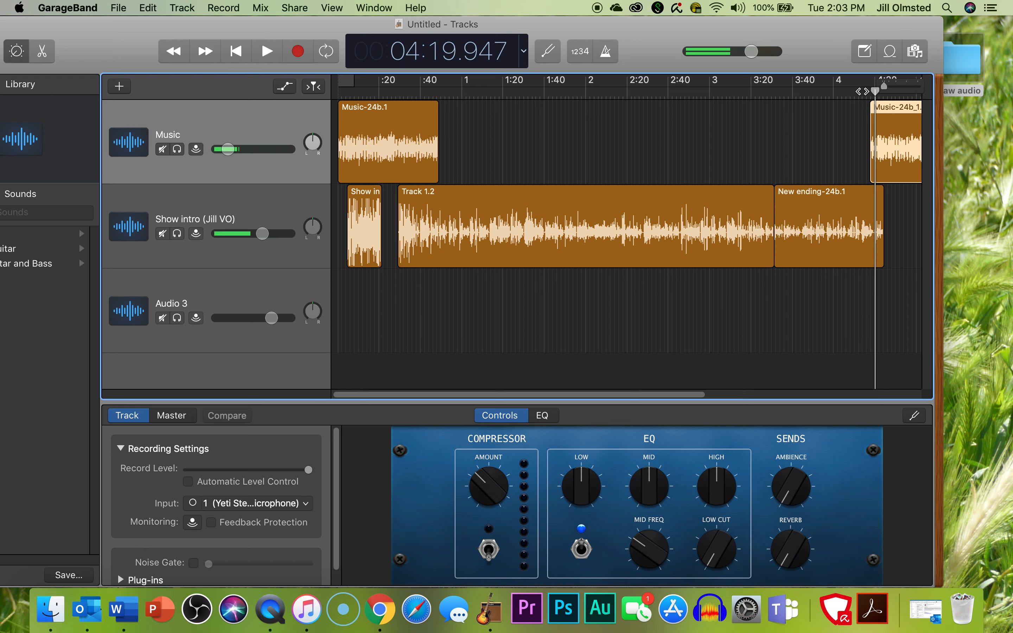
pyautogui.moveTo(914, 106); pyautogui.dragTo(860, 94)
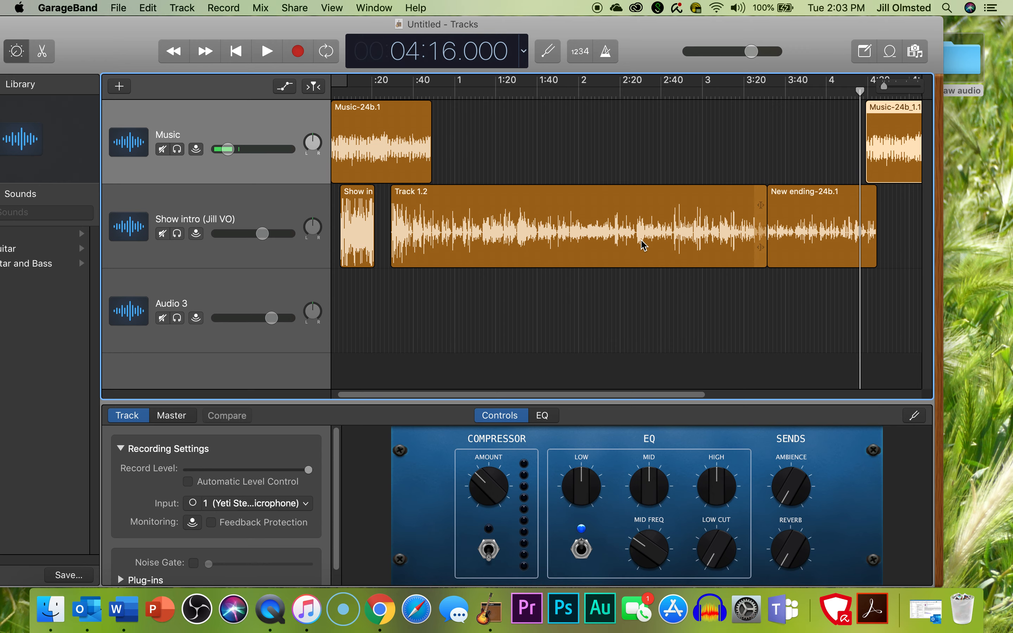
# - Show the volume automation and ramp the Music track's volume up from the voice-over's end at about 4:24 to about 4:36
pyautogui.press('a')
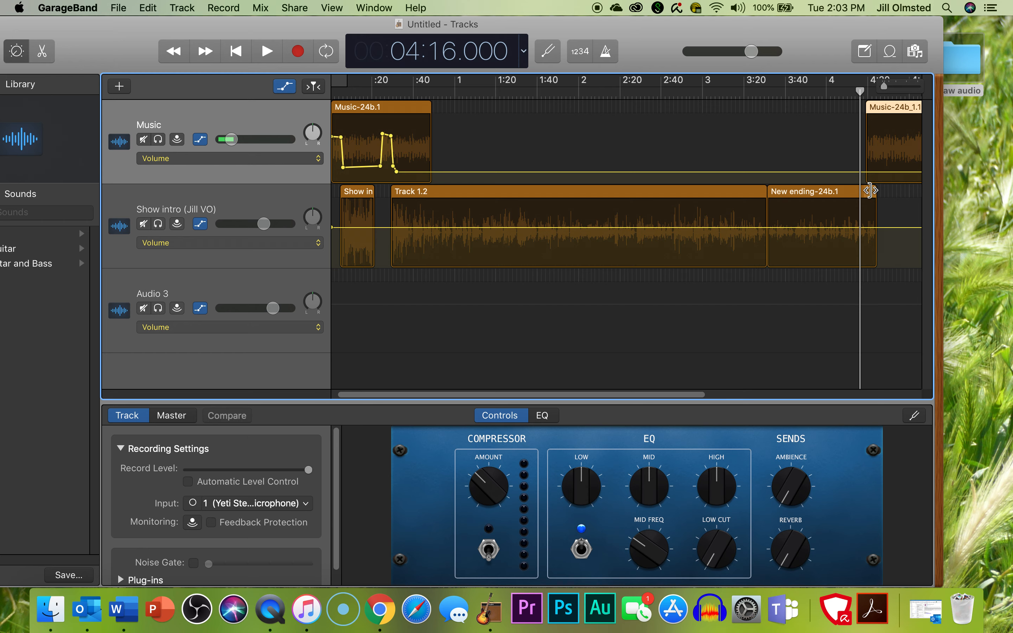
pyautogui.press('space')
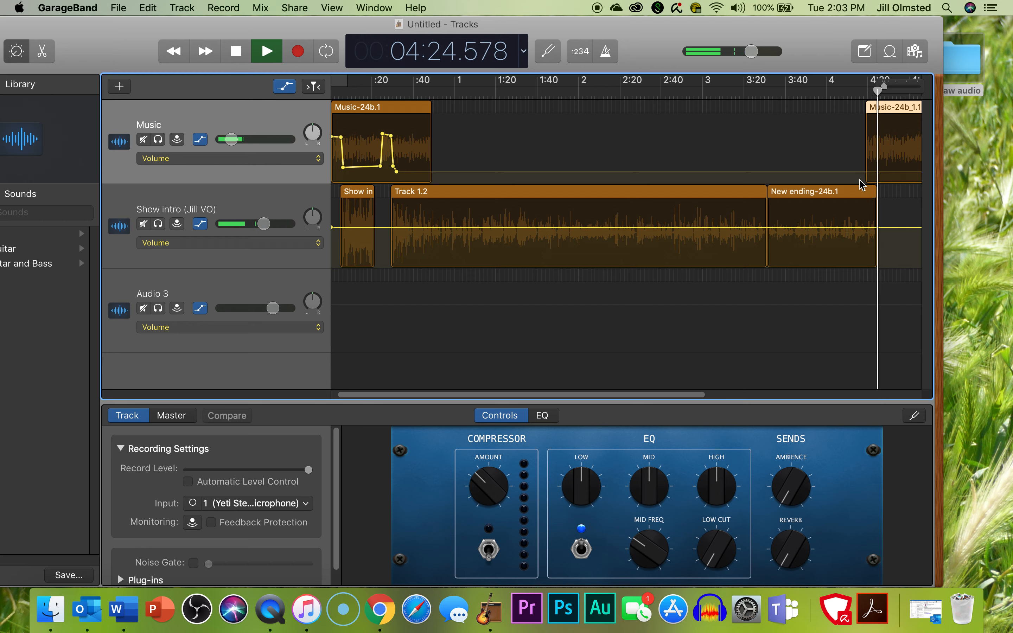
pyautogui.press('space')
pyautogui.moveTo(879, 90); pyautogui.dragTo(875, 92)
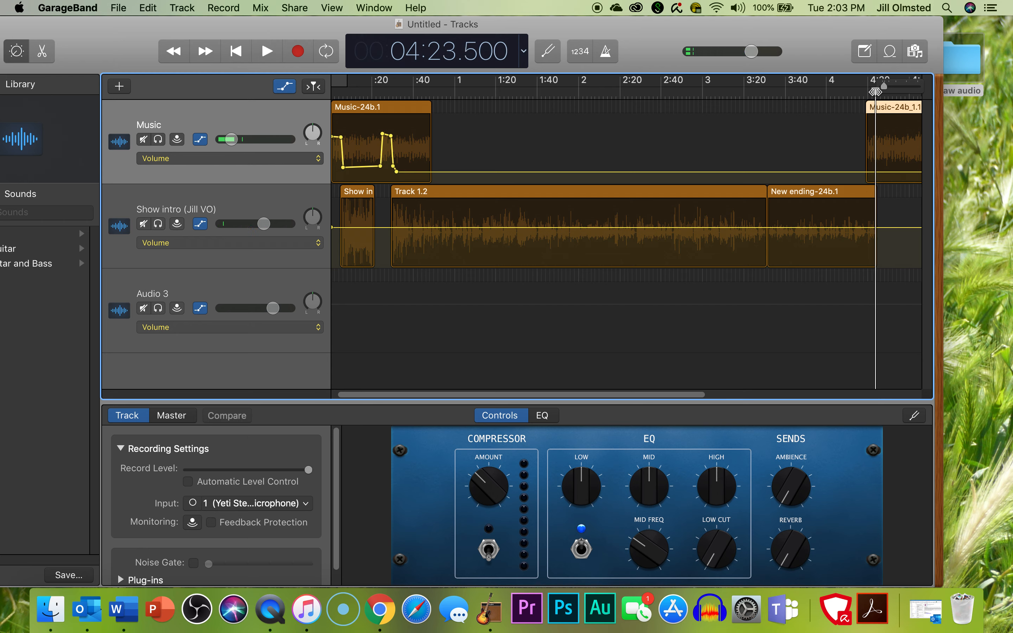
pyautogui.click(877, 171)
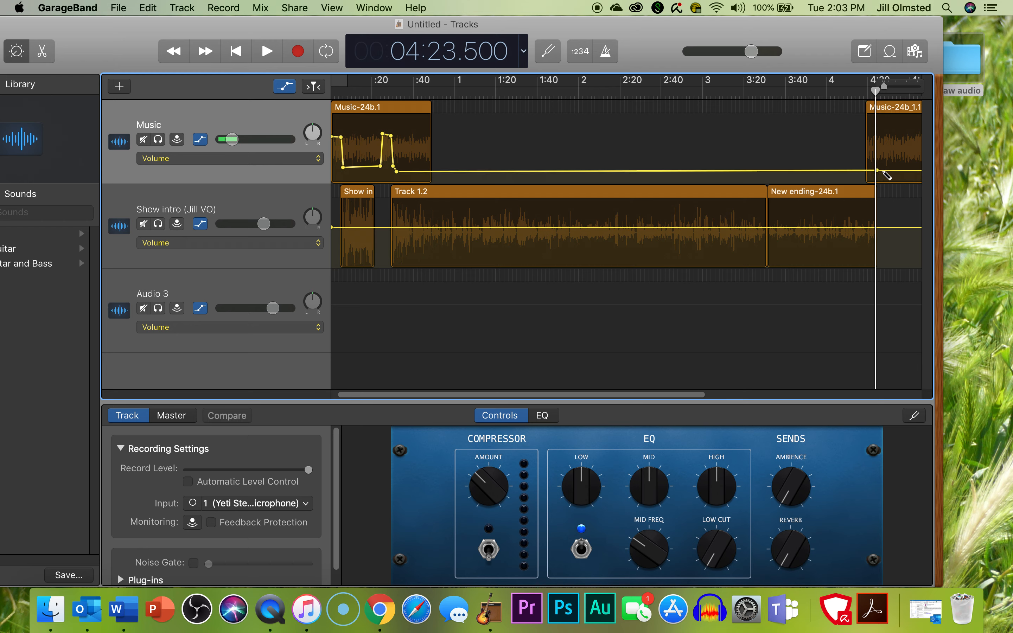
pyautogui.moveTo(884, 171); pyautogui.dragTo(903, 141)
# - Play the end of the voice-over to check how the closing music rises beneath it
pyautogui.moveTo(875, 95); pyautogui.dragTo(853, 95)
pyautogui.press('space')
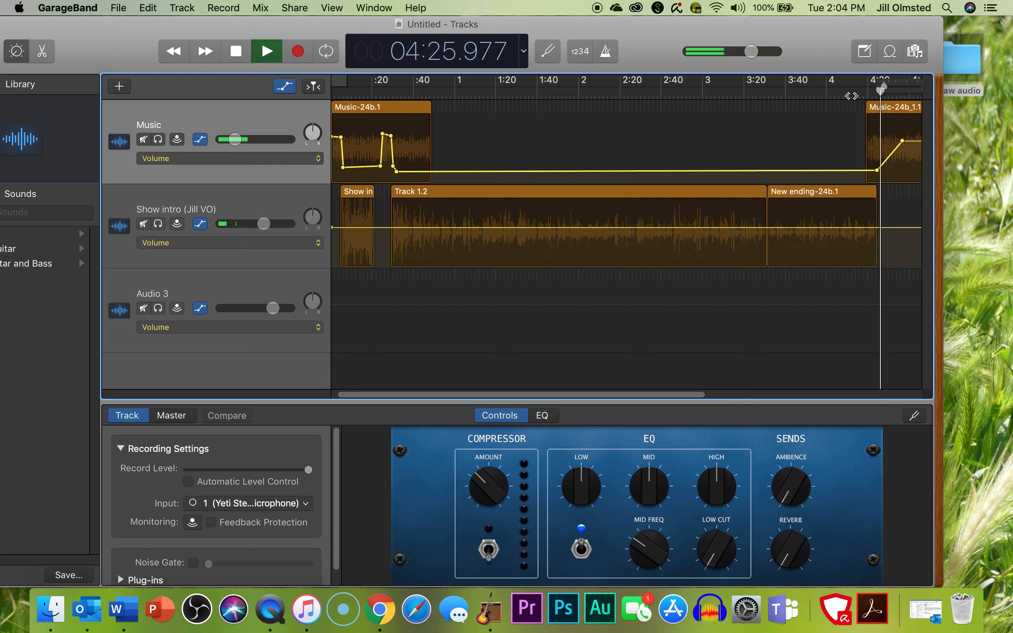
pyautogui.press('space')
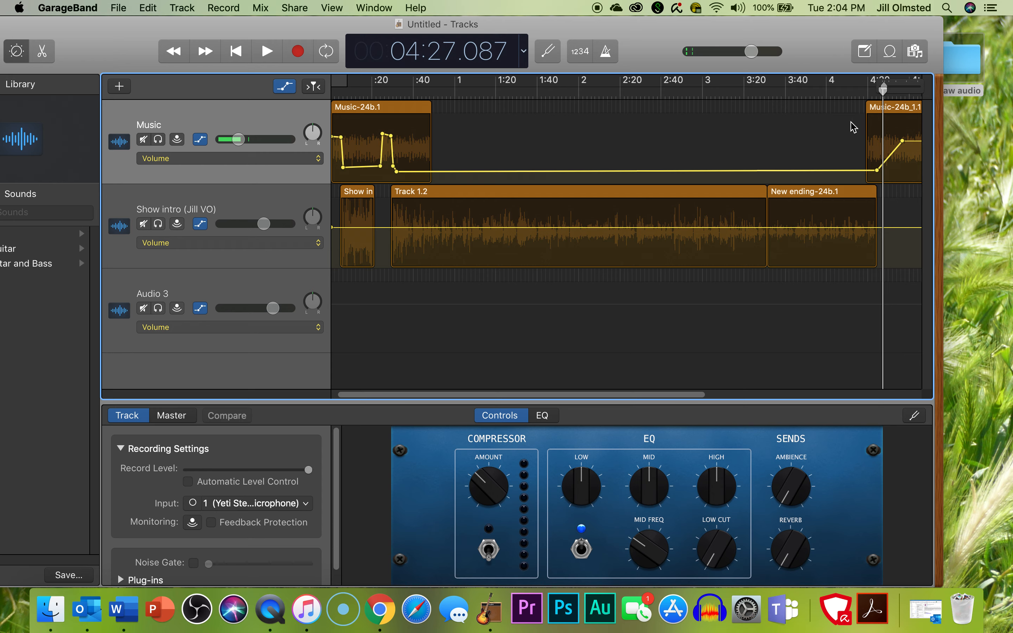
# - Trim the closing music region to end at about 5:01 and add volume points that gradually lower it after the ramp
pyautogui.moveTo(683, 396); pyautogui.dragTo(960, 451)
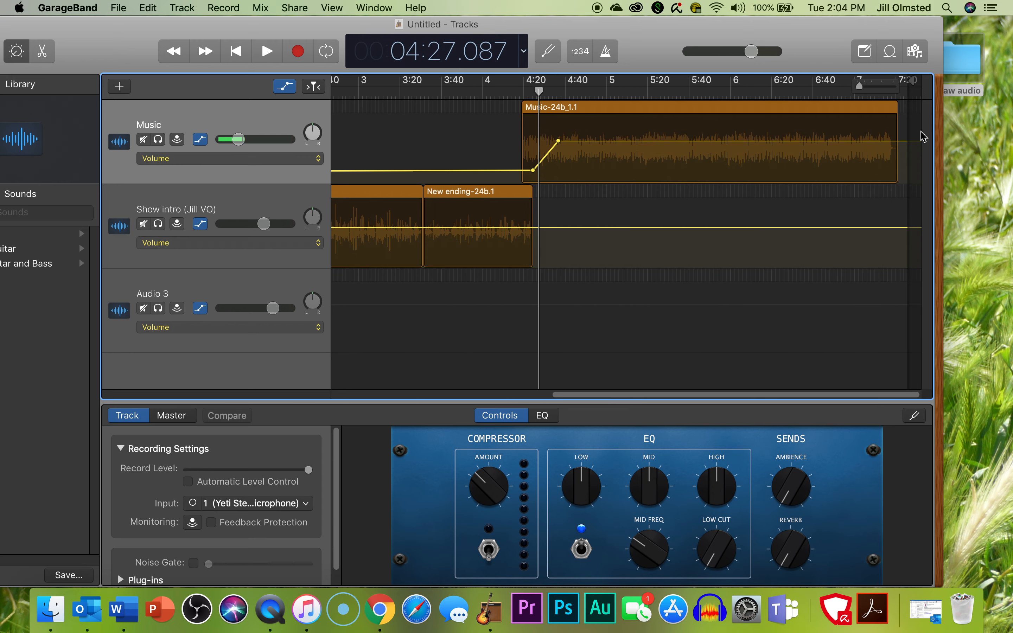
pyautogui.moveTo(896, 107); pyautogui.dragTo(610, 105)
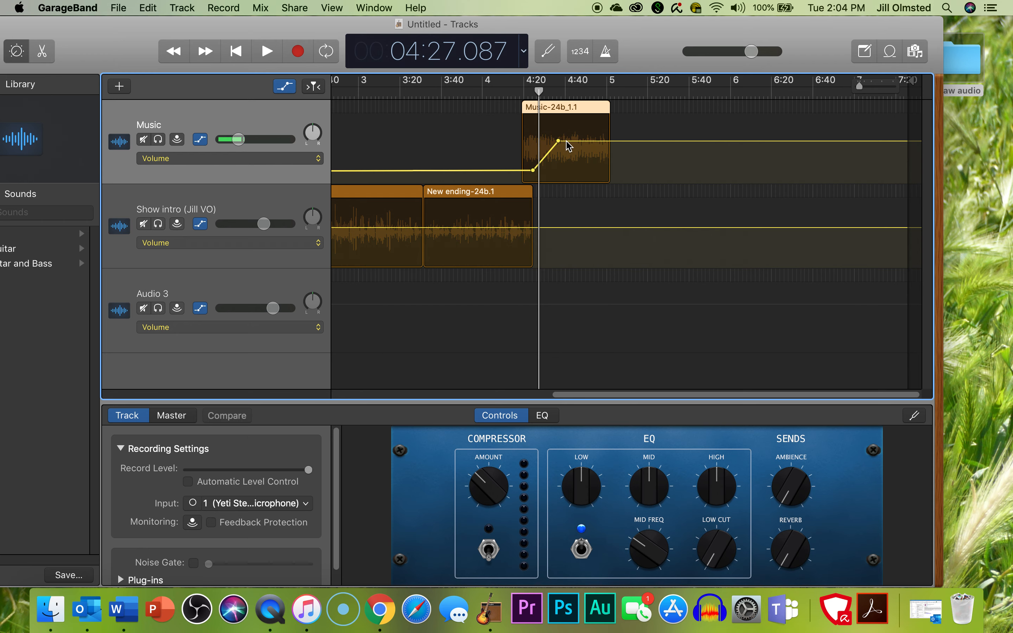
pyautogui.click(568, 142)
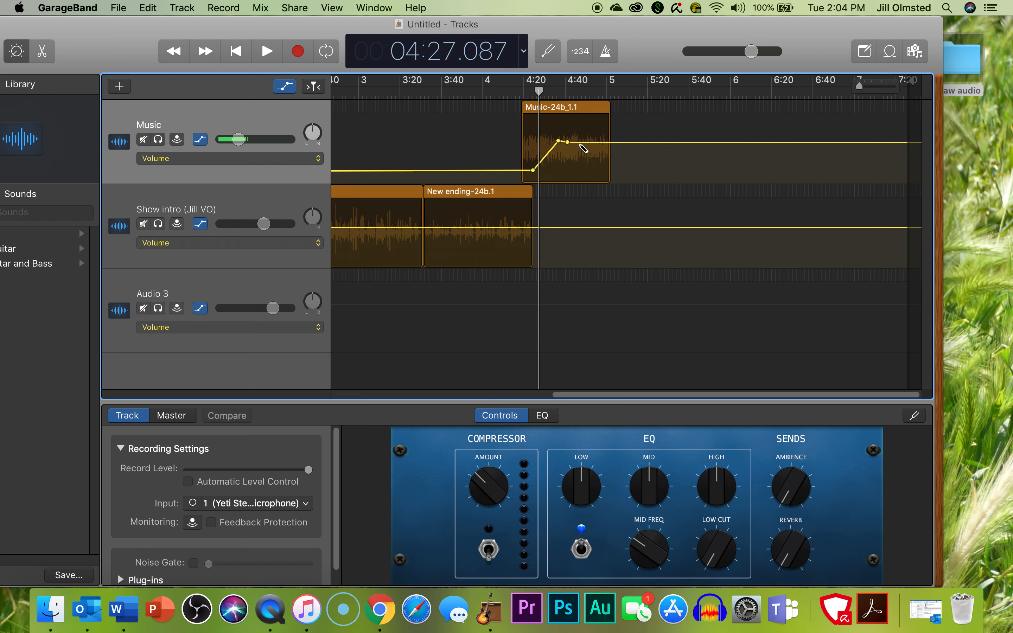
pyautogui.click(584, 145)
pyautogui.moveTo(594, 145)
pyautogui.mouseDown()
pyautogui.moveTo(612, 148)
pyautogui.moveTo(602, 150)
pyautogui.mouseUp()
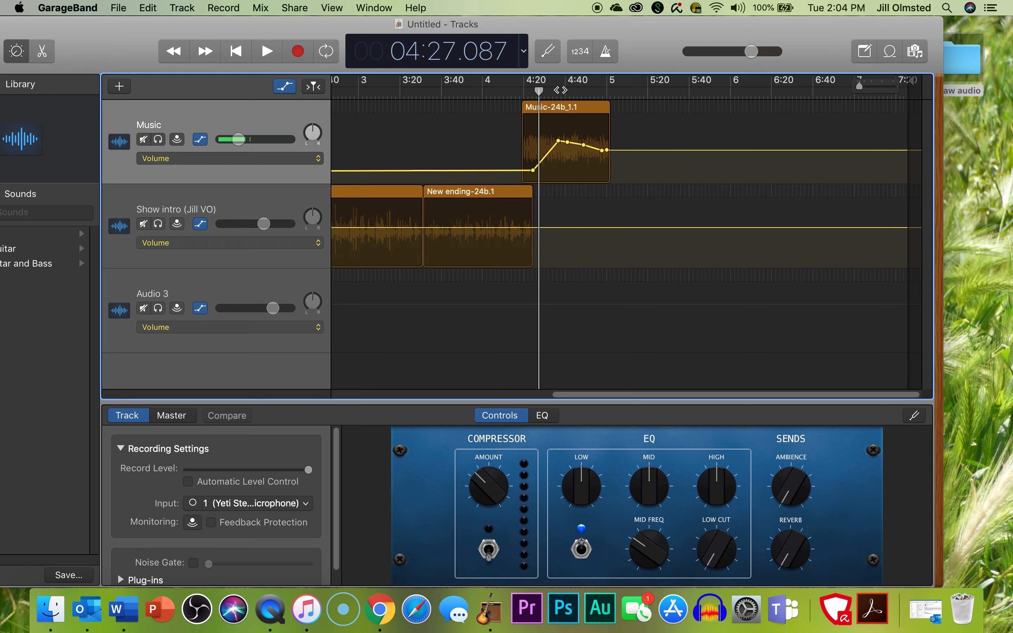
# - Play the closing music to check its volume curve, and hide the track automation
pyautogui.press('space')
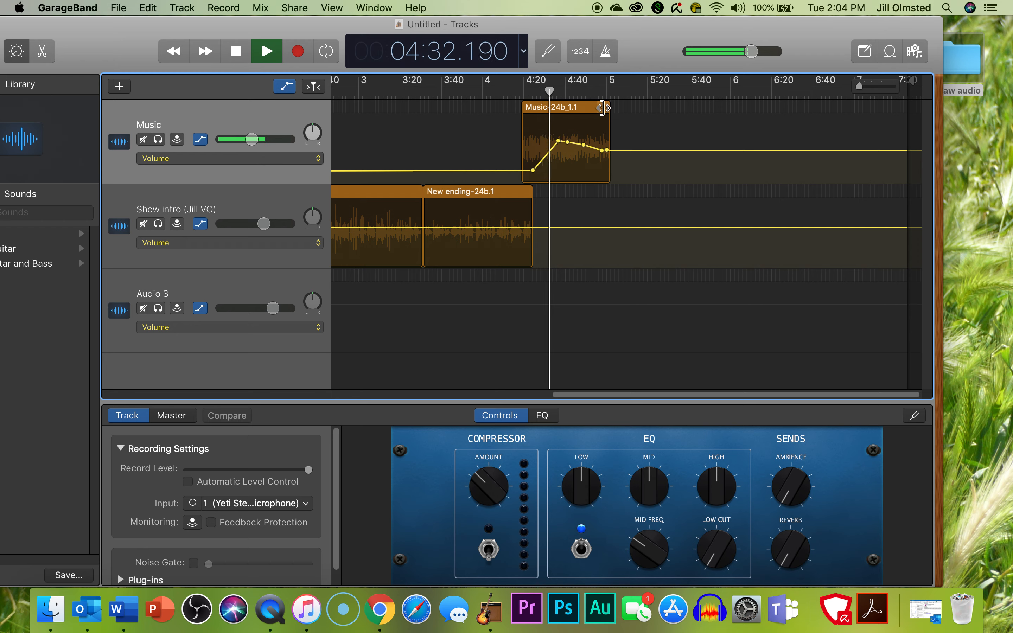
pyautogui.press('space')
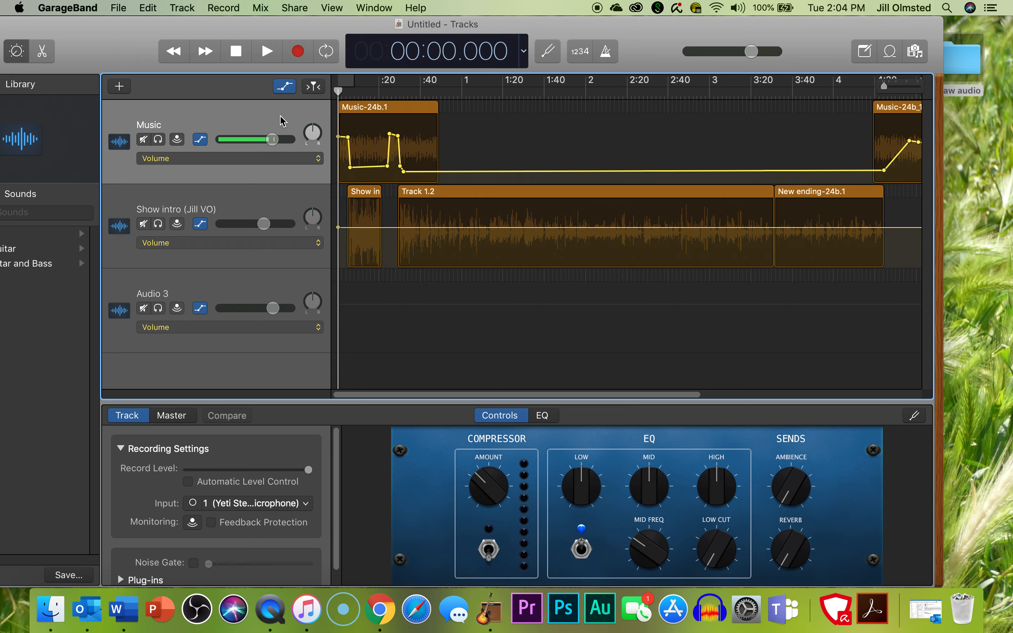
pyautogui.click(284, 88)
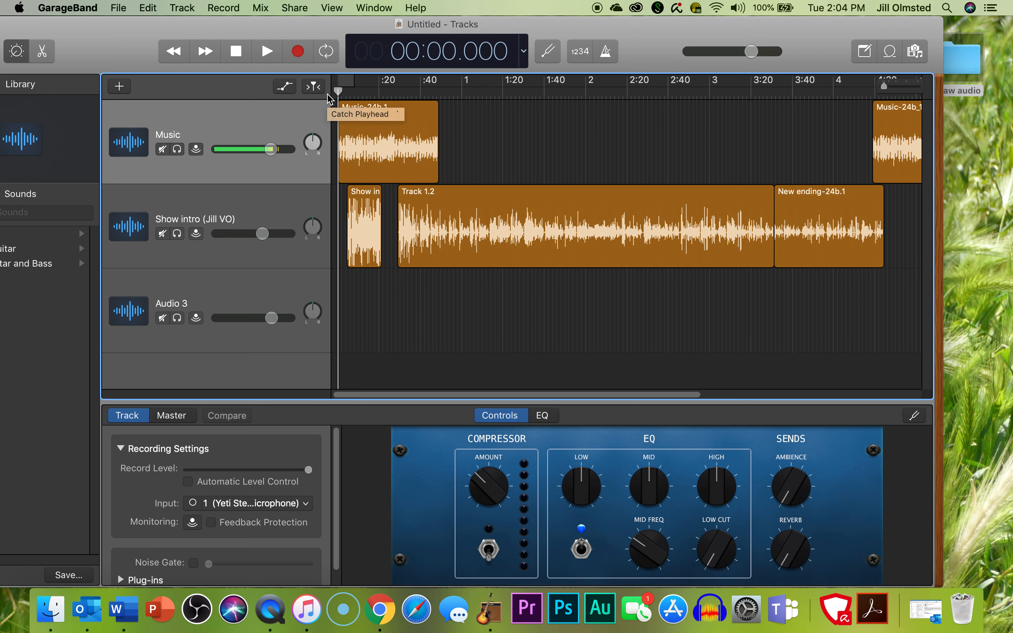
# - Set up a song export to disk named Podcast, with the AU LAW SCHOOL folder as its destination
pyautogui.click(300, 9)
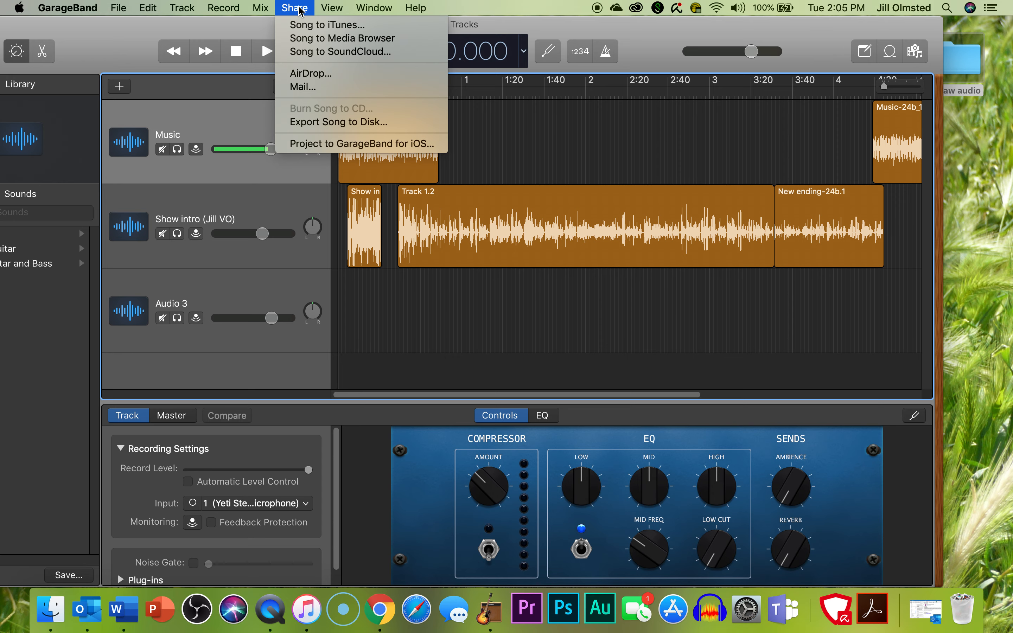
pyautogui.click(306, 122)
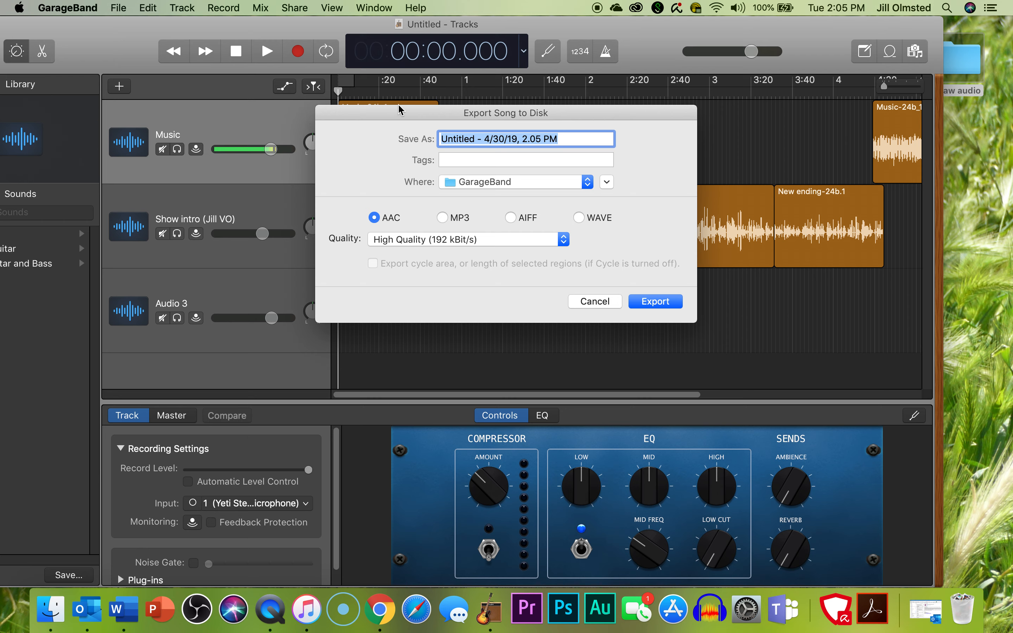
pyautogui.write('p')
pyautogui.press('BackSpace')
pyautogui.write('Podcast')
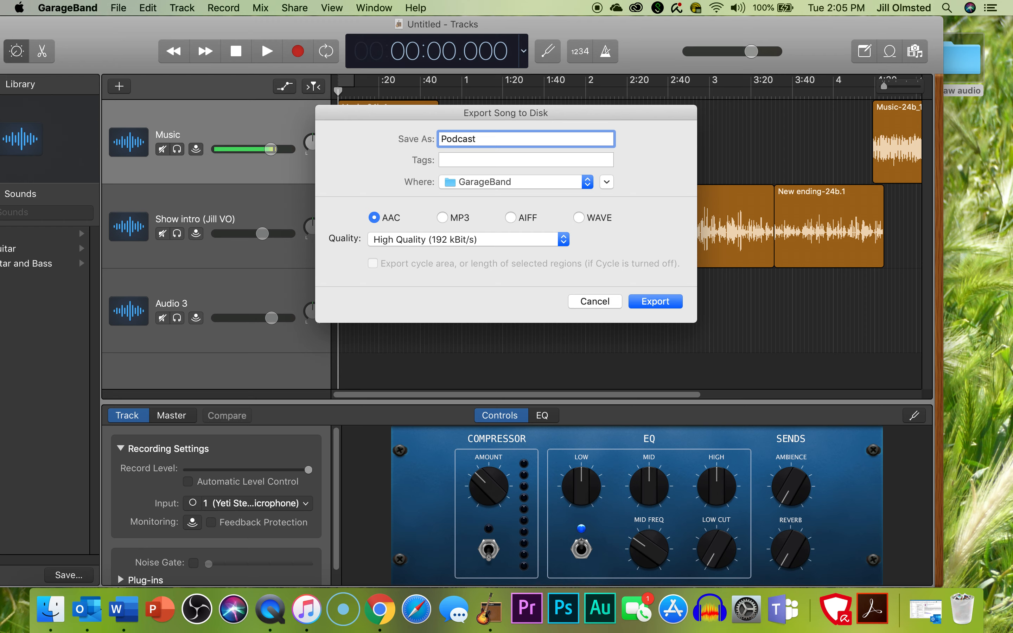
pyautogui.click(588, 184)
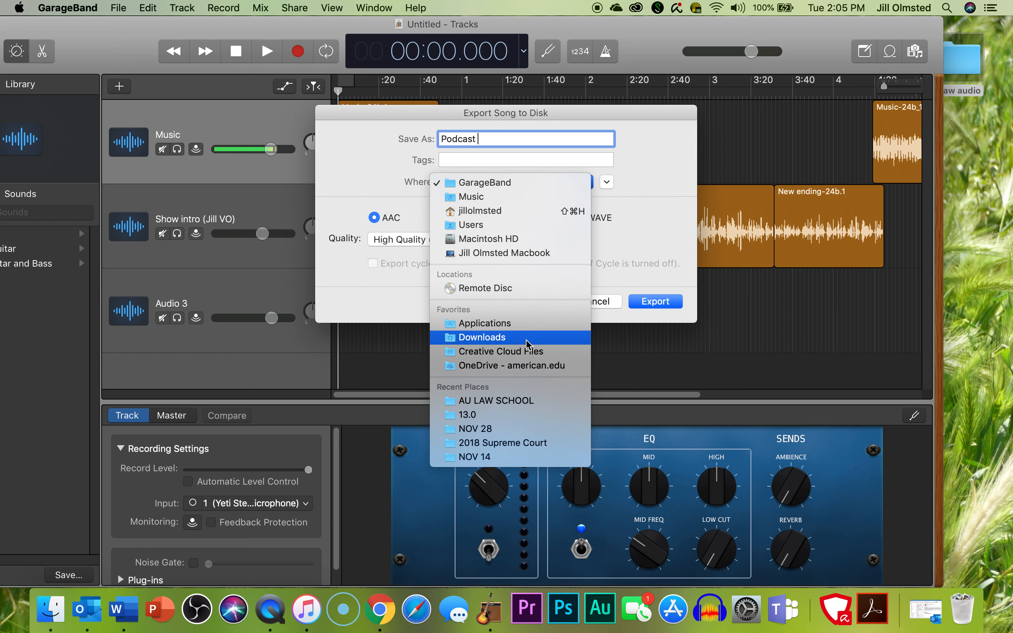
pyautogui.click(502, 404)
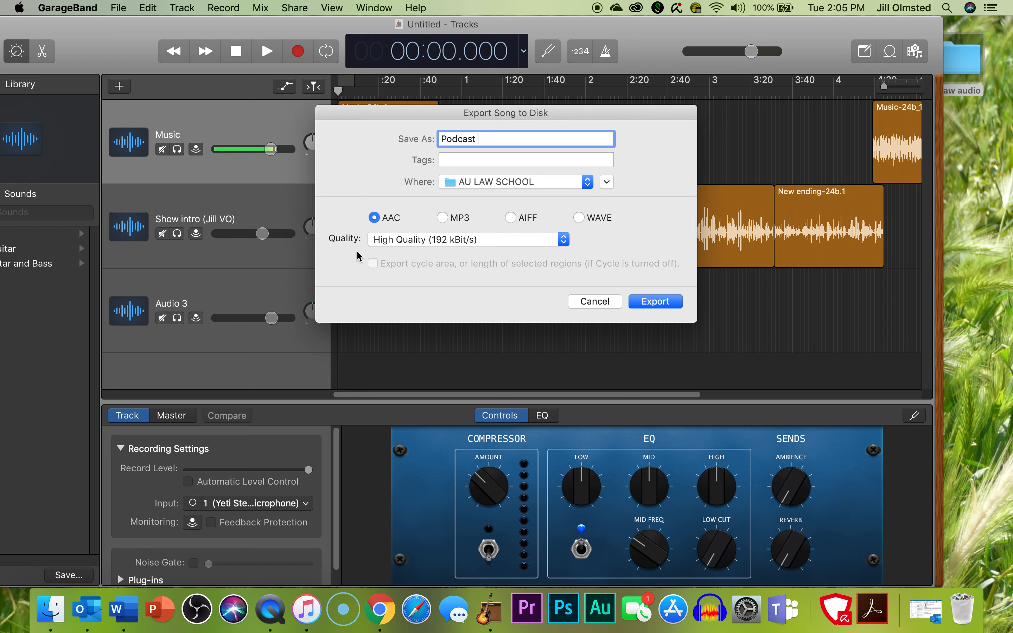
# - Export the song in MP3 format at High Quality (192 kBit/s)
pyautogui.click(444, 217)
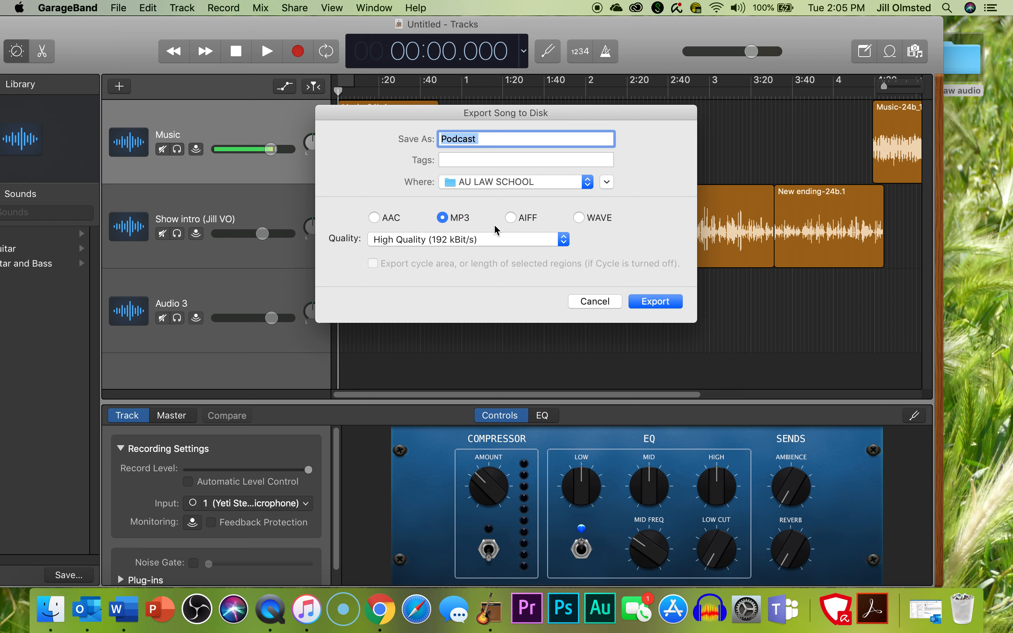
pyautogui.click(564, 240)
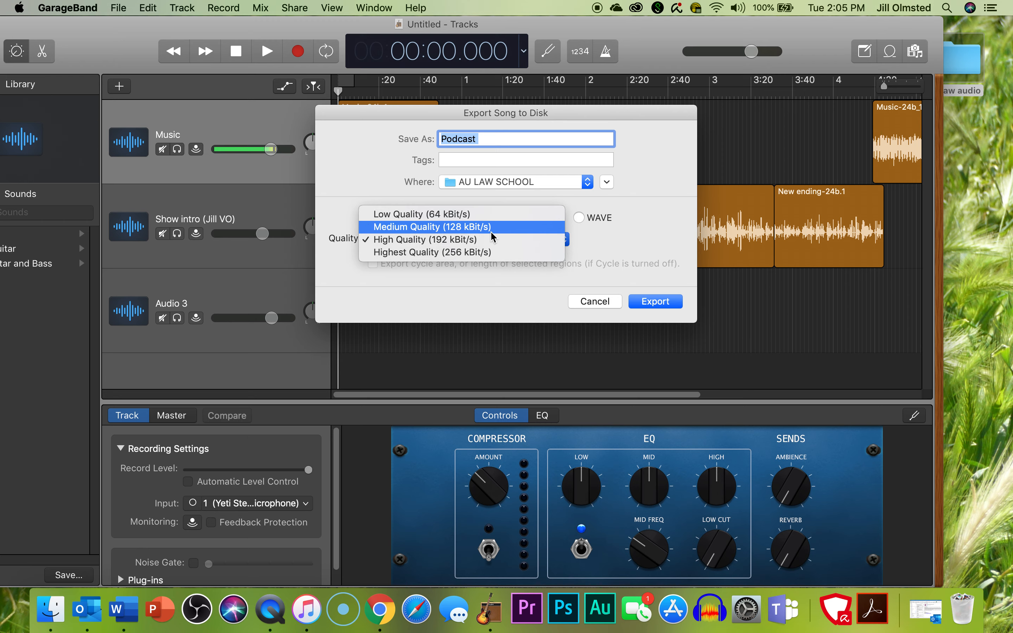
pyautogui.click(490, 240)
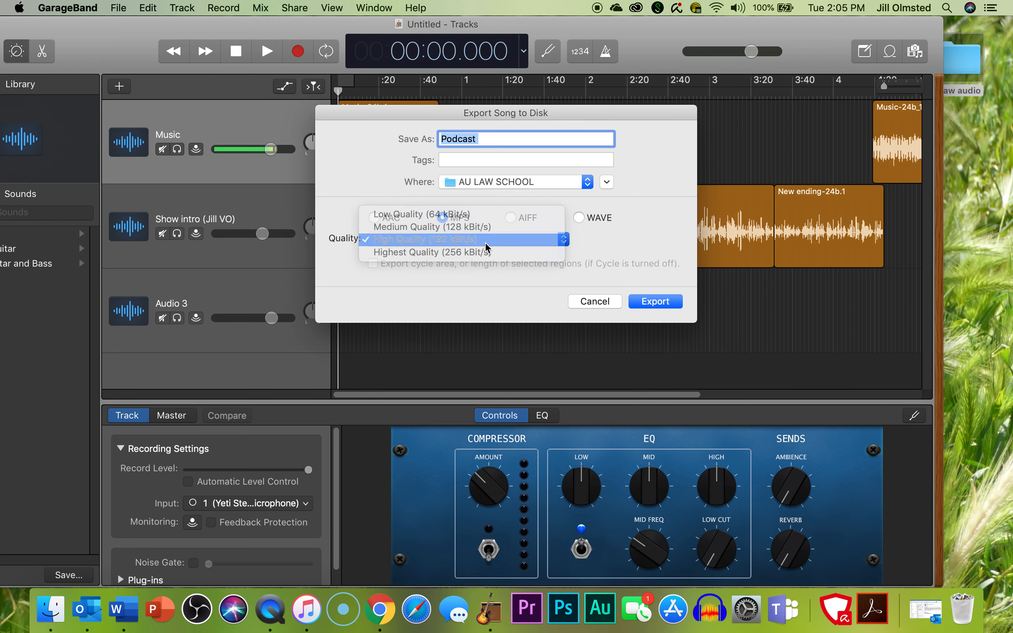
pyautogui.click(643, 303)
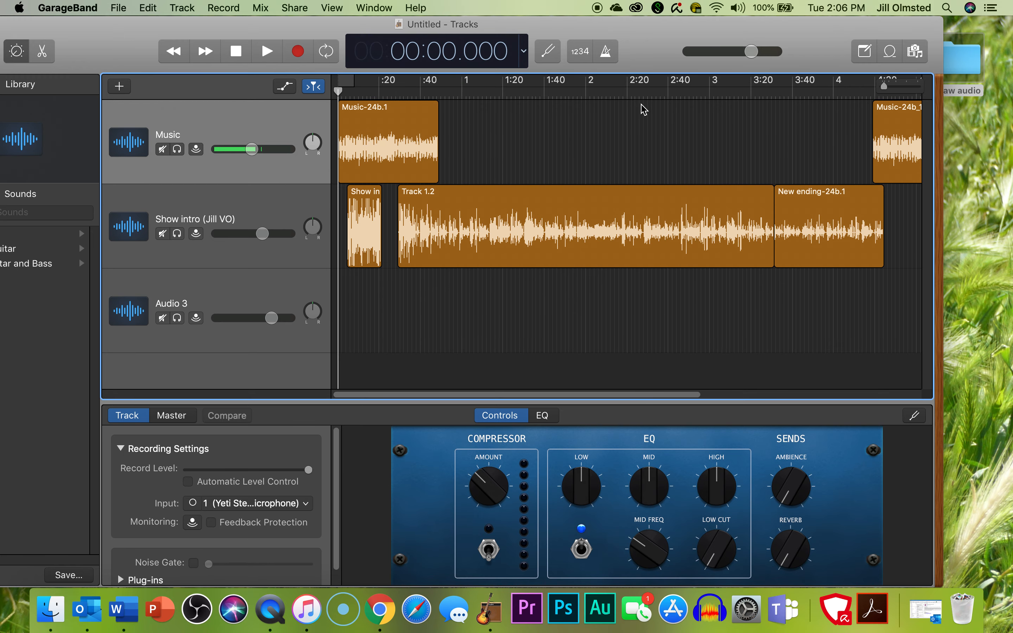
# - Move A Hard Look Test_01.mp3 from the desktop's AU LAW SCHOOL folder onto the desktop, and return to the GarageBand project
pyautogui.moveTo(814, 42); pyautogui.dragTo(216, 64)
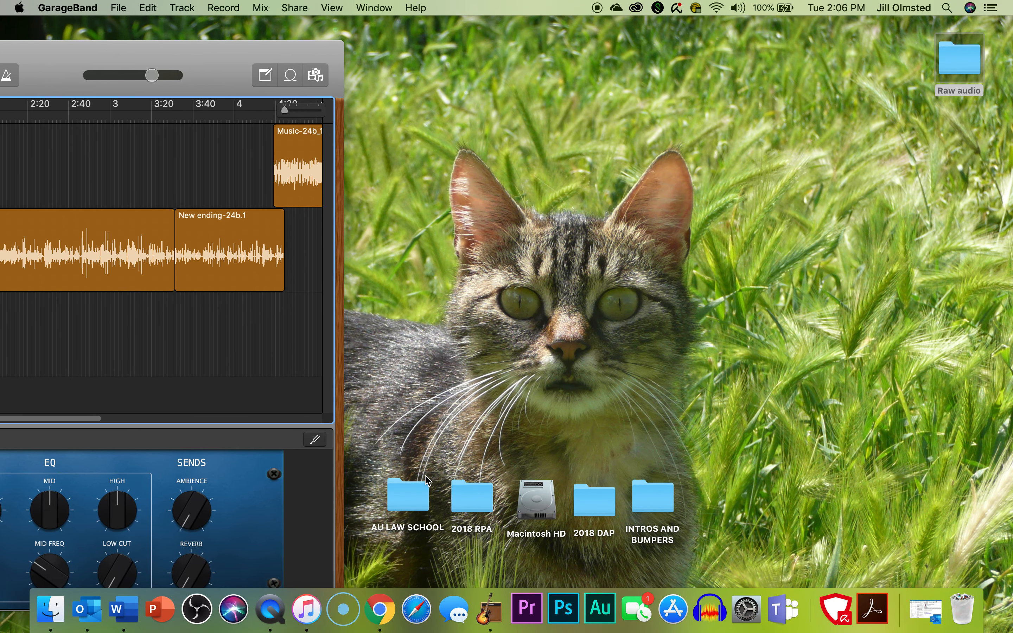
pyautogui.click(408, 496)
pyautogui.doubleClick(401, 505)
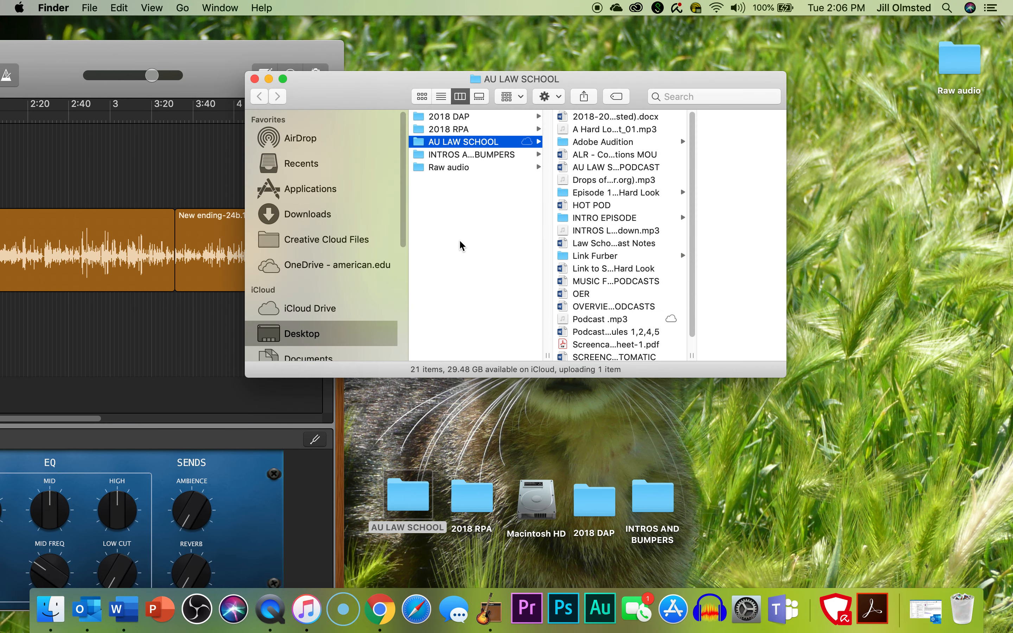
pyautogui.moveTo(604, 75); pyautogui.dragTo(604, 74)
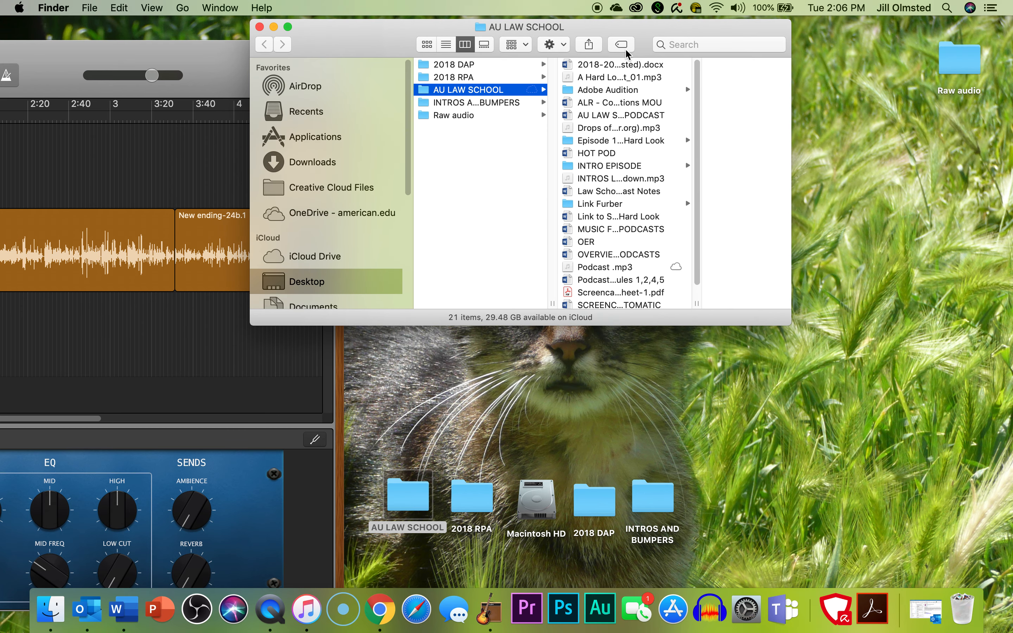
pyautogui.scroll(-1, 696, 90)
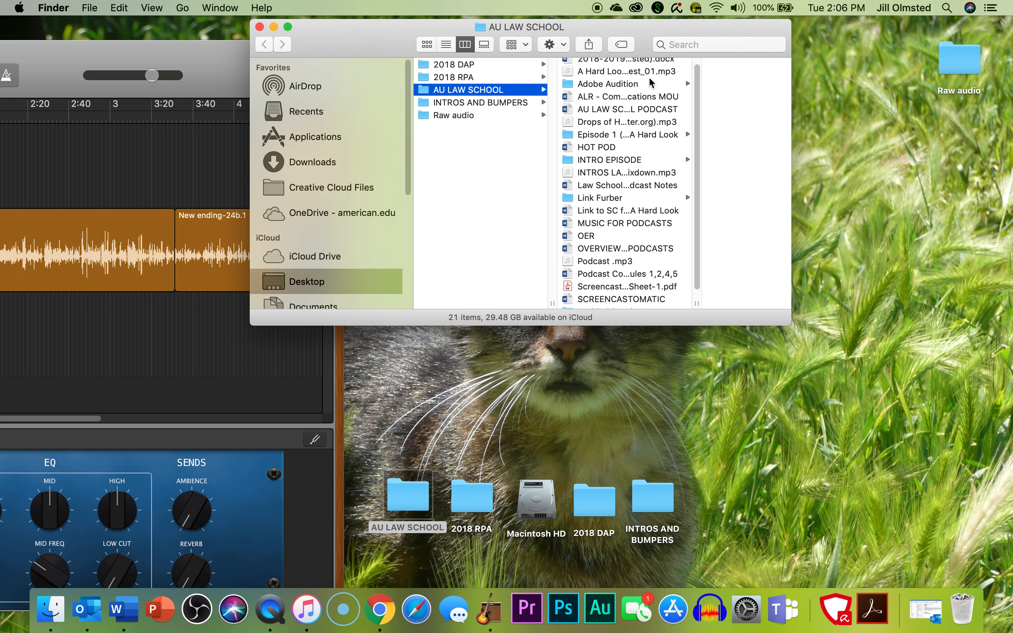
pyautogui.moveTo(571, 75); pyautogui.dragTo(863, 136)
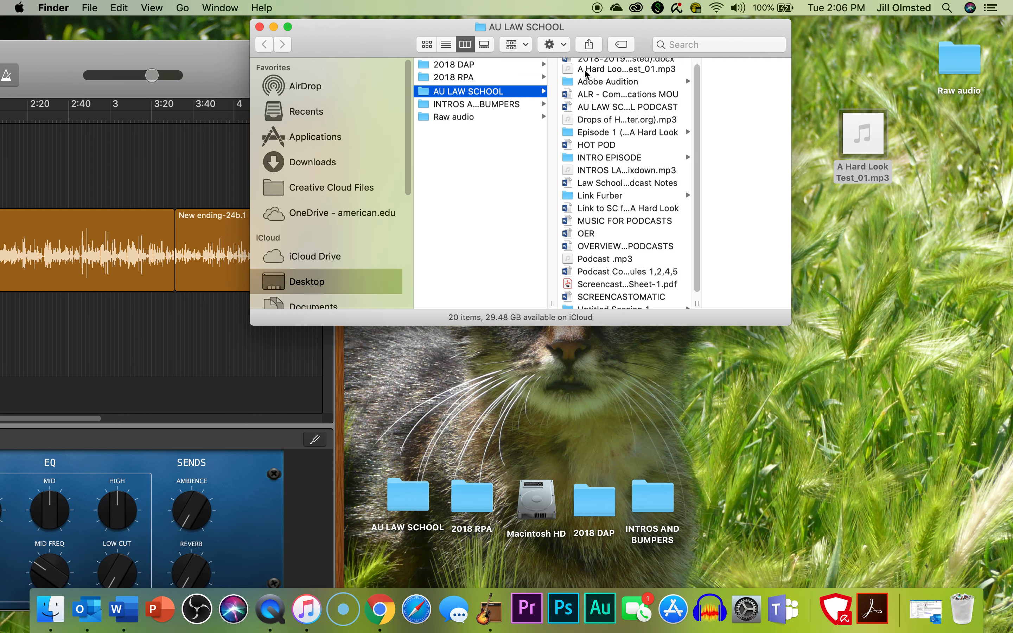
pyautogui.click(260, 27)
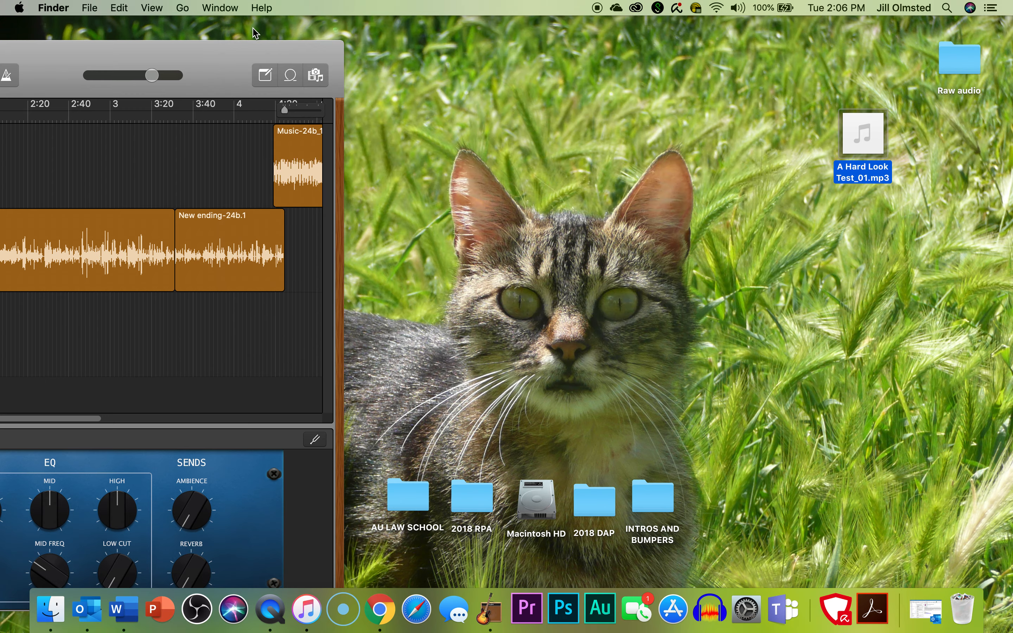
pyautogui.doubleClick(226, 53)
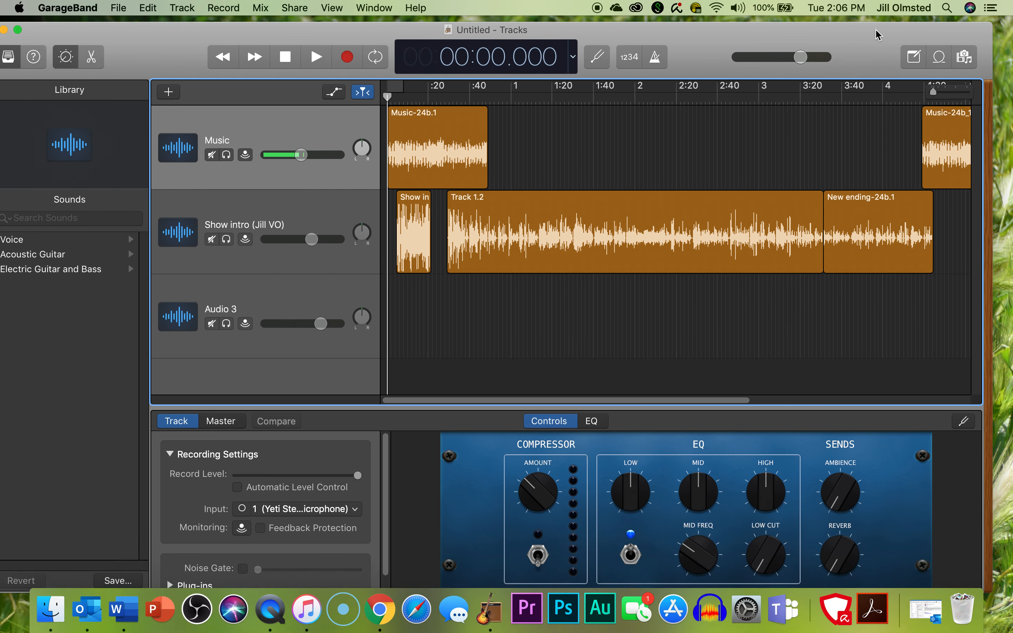